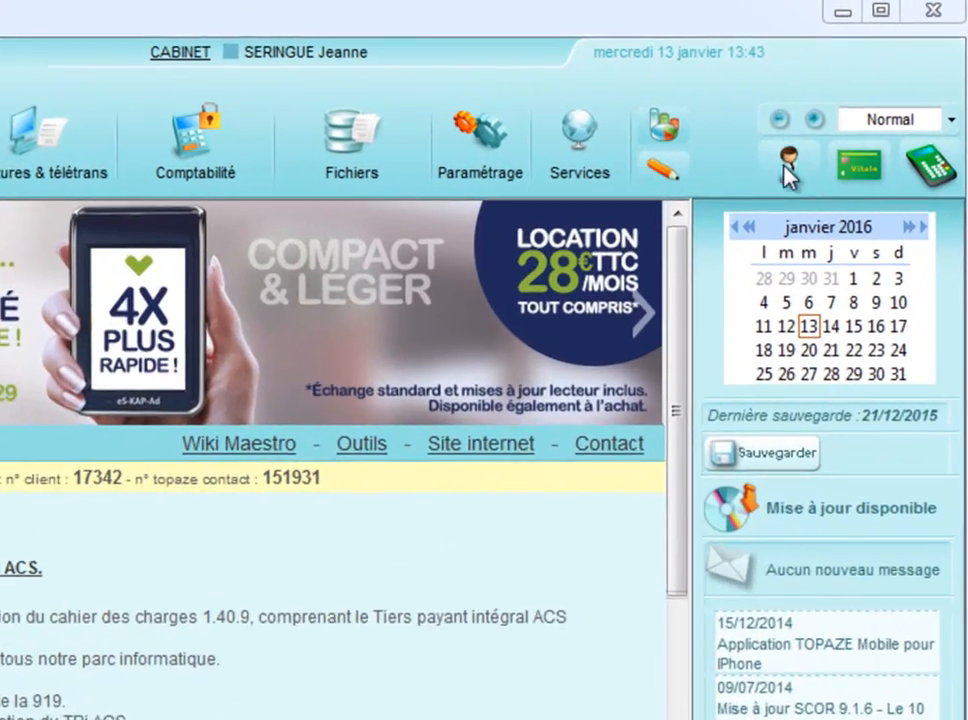
- Find the patient located in Saint Raphael in the patient search and open that patient's prescriptions
left_click(846, 112)
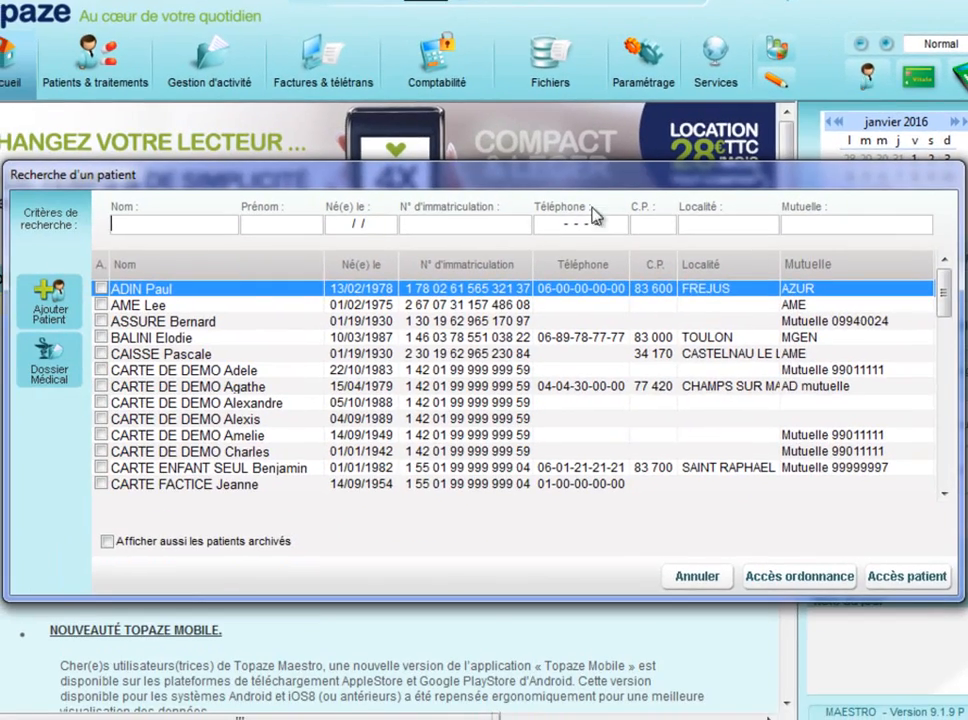
left_click(268, 471)
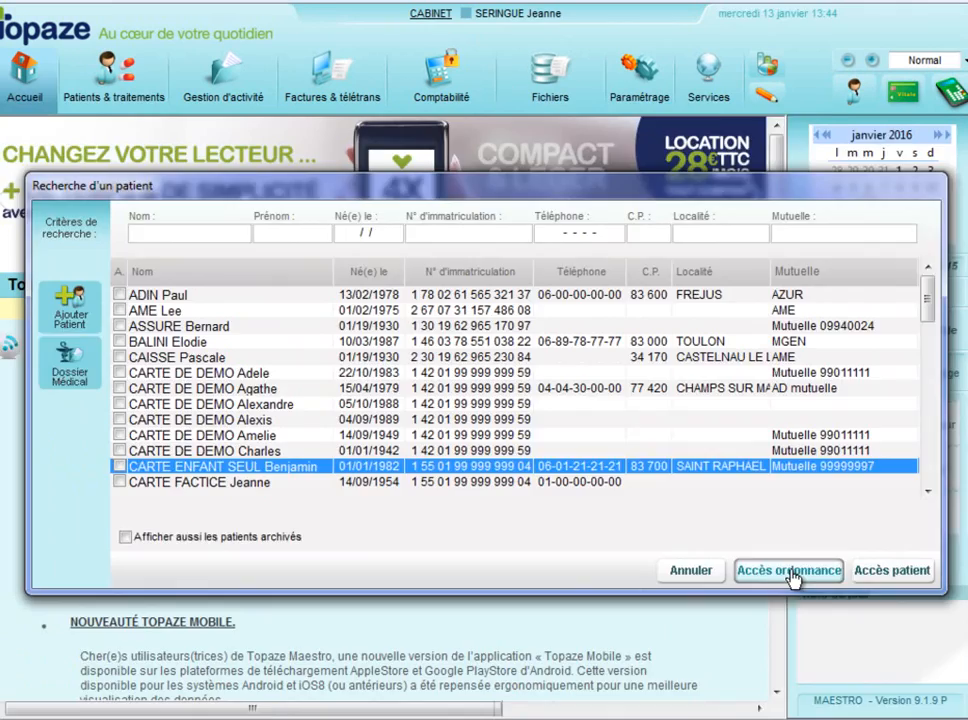
left_click(714, 510)
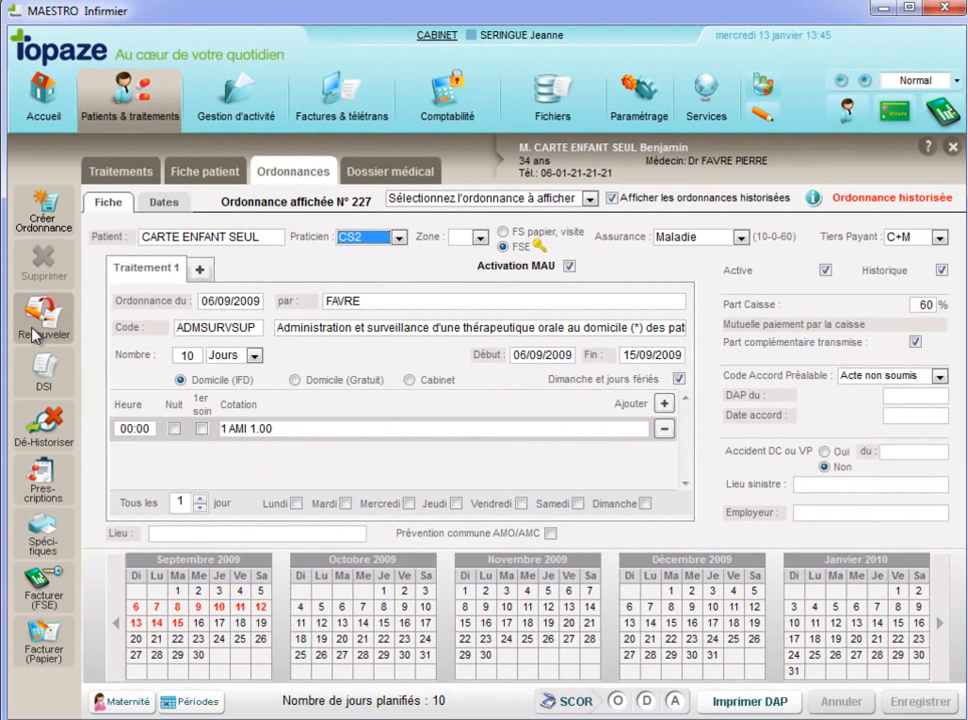
- Create a new prescription from the Maladie billing context and choose the Omnipraticien doctor as prescriber
left_click(45, 212)
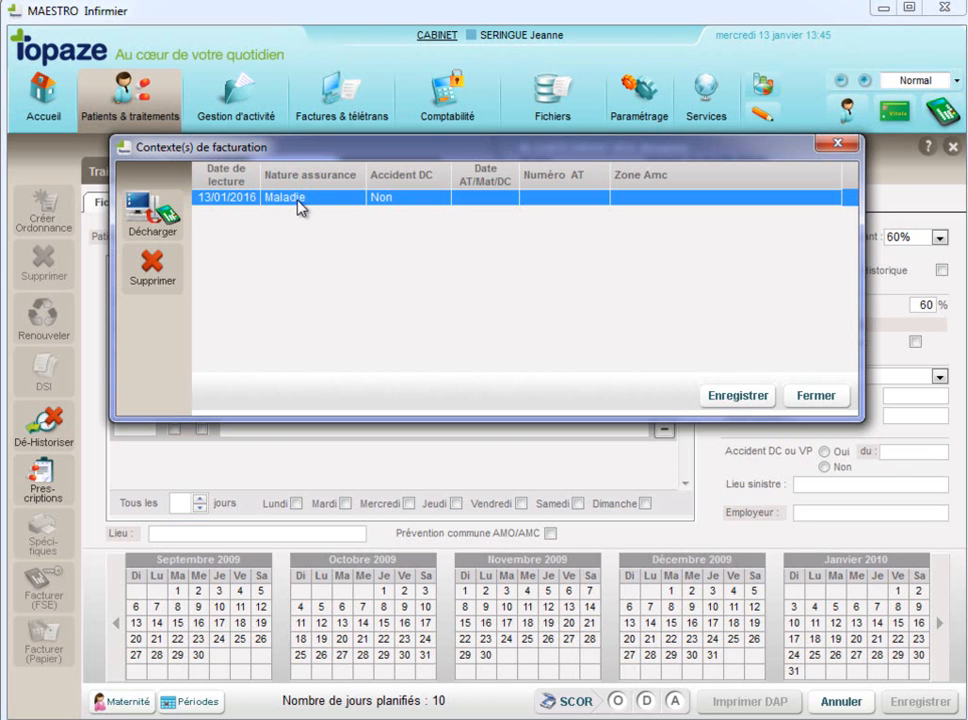
left_click(148, 210)
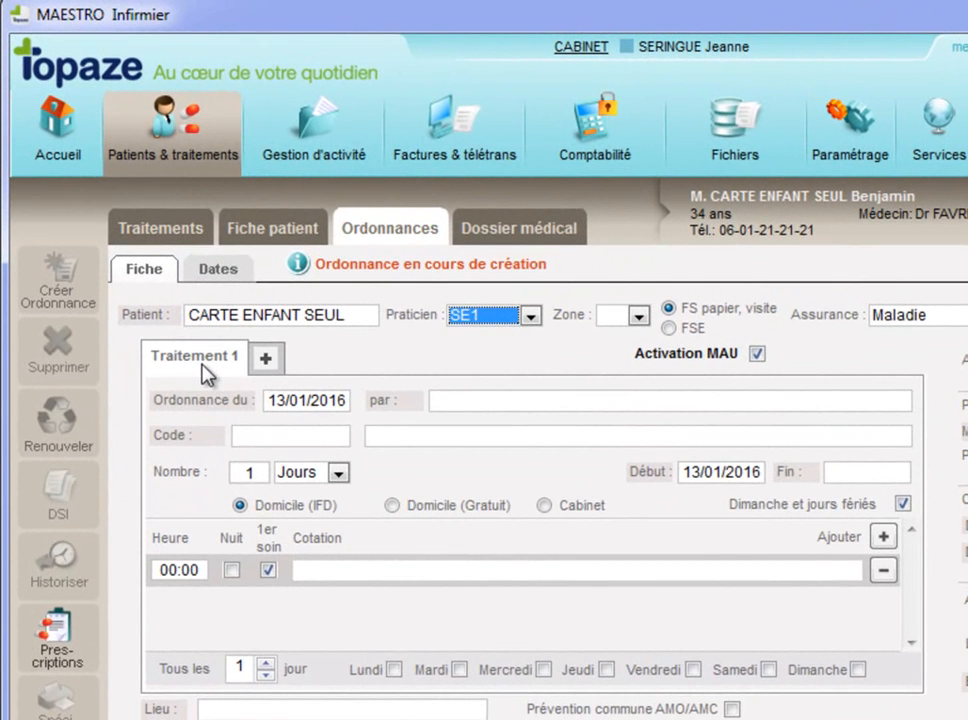
left_click(298, 408)
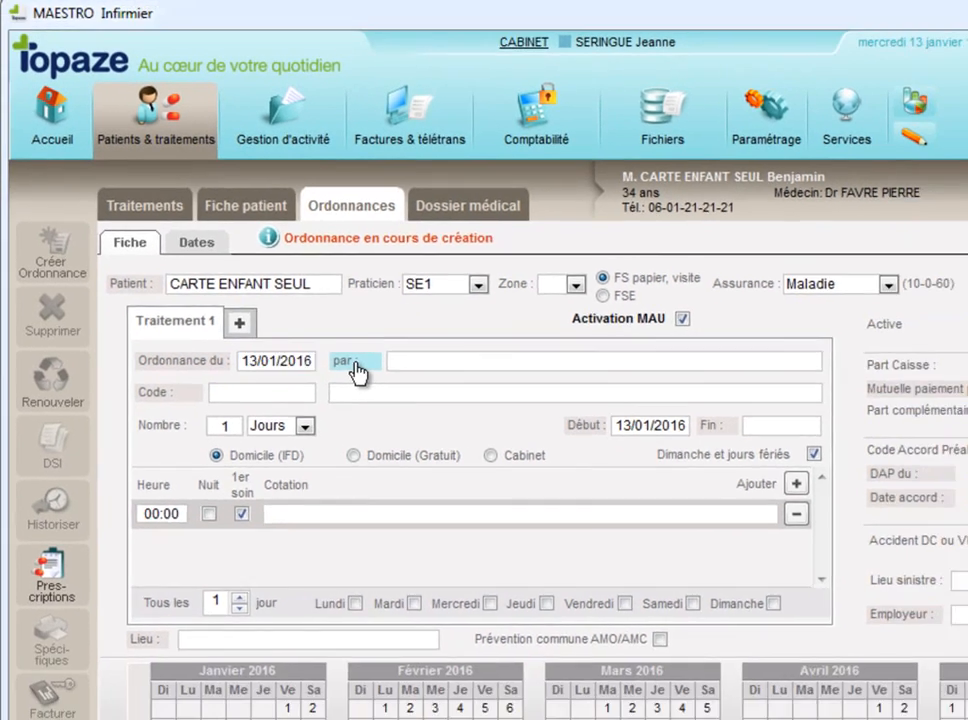
left_click(397, 414)
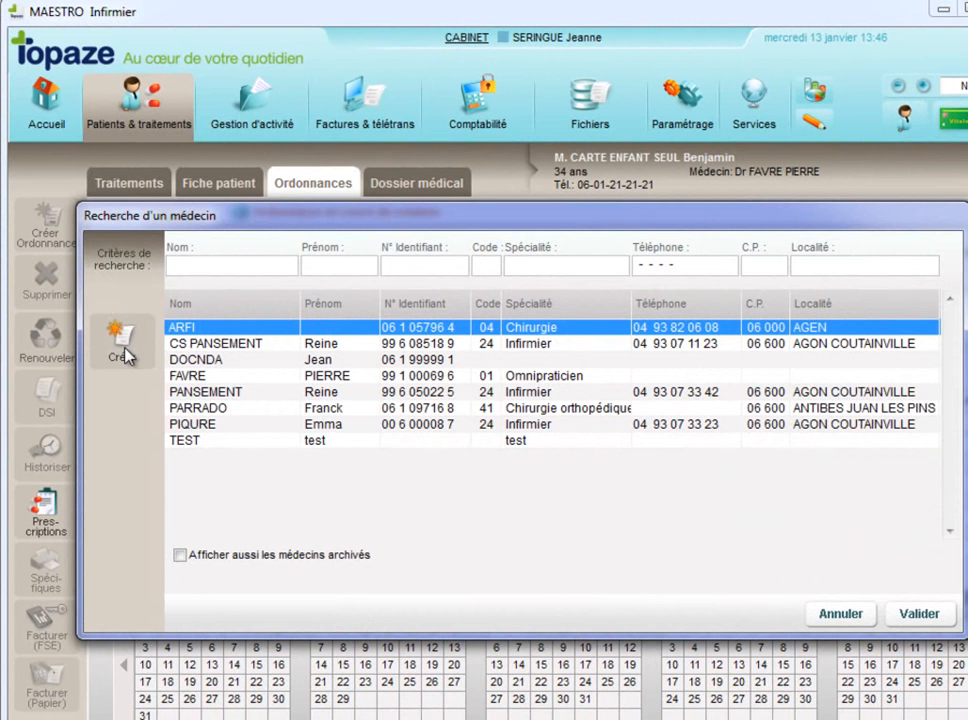
left_click(200, 375)
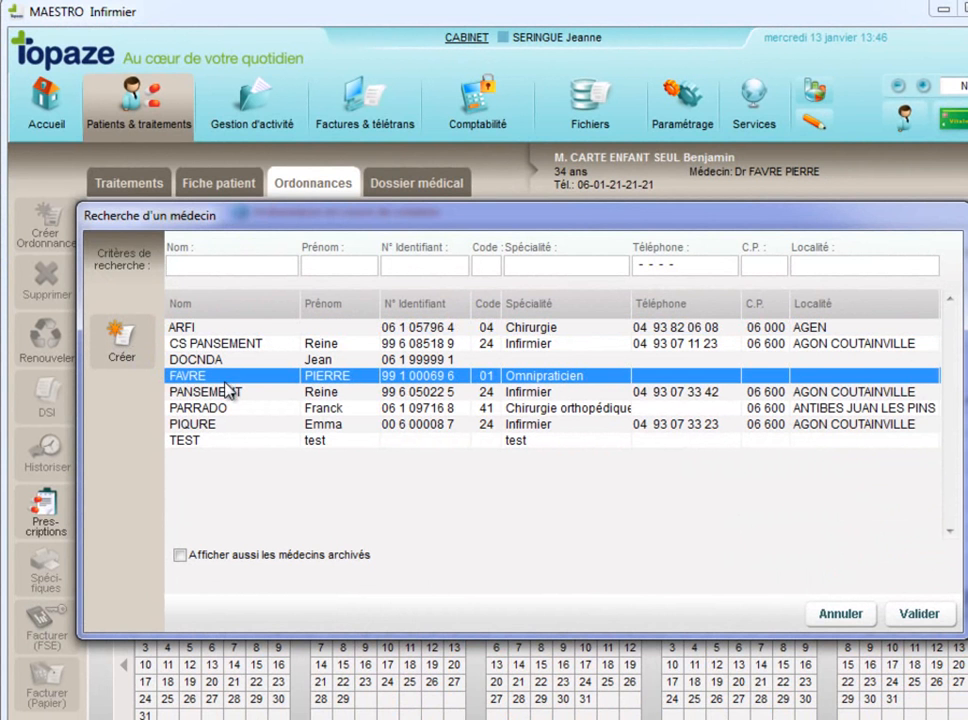
left_click(919, 614)
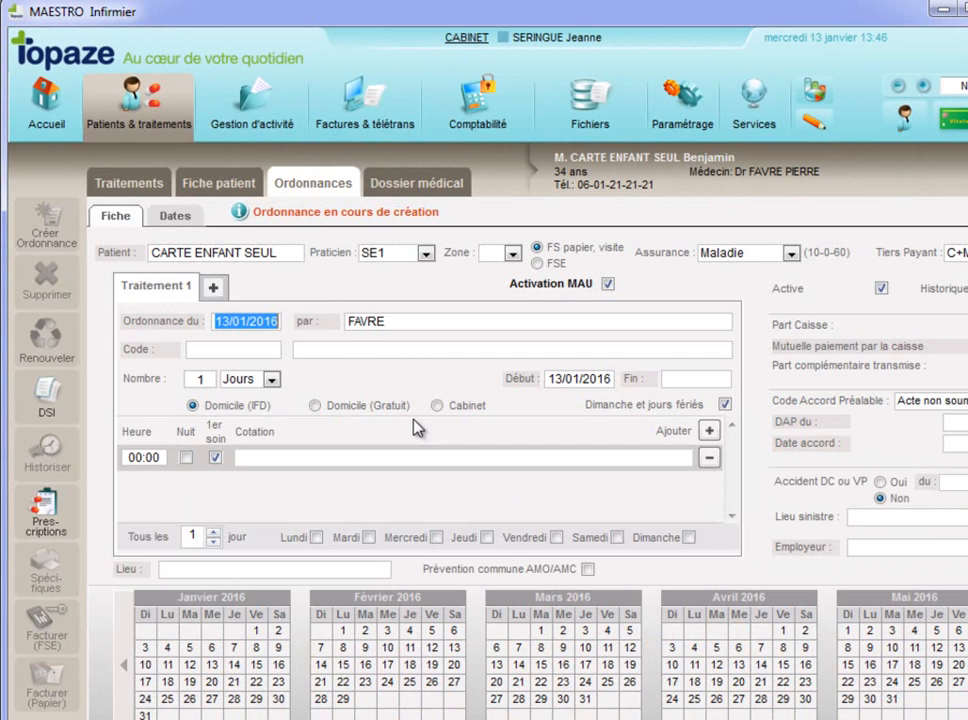
- Assign the NURSING care code (AIS 3) to Traitement 1 from the nursing nomenclature reference list
left_click(143, 352)
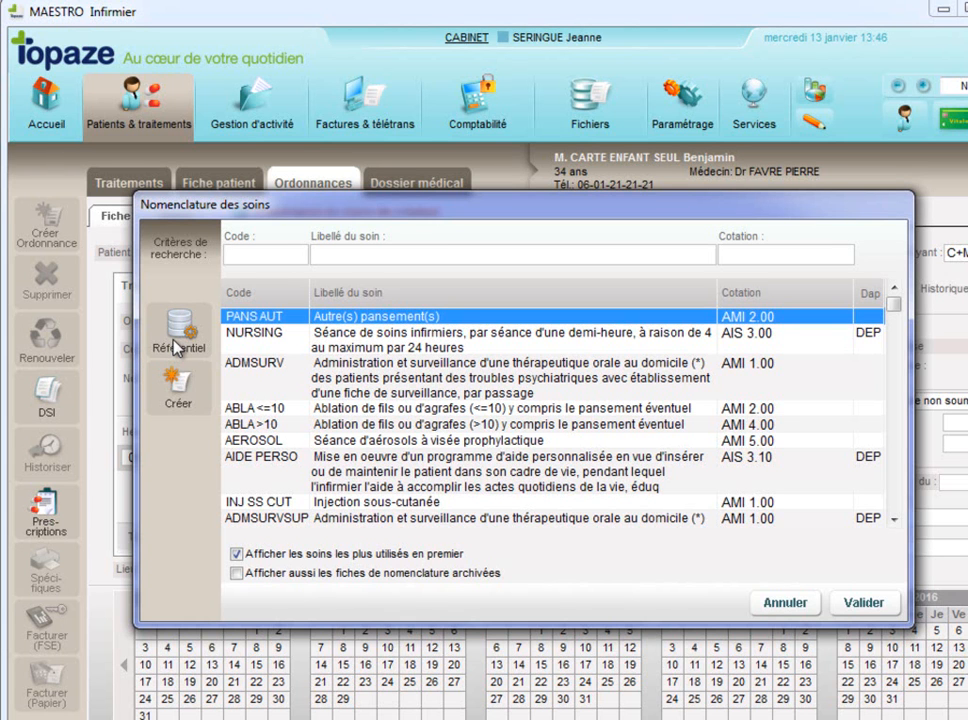
left_click(176, 347)
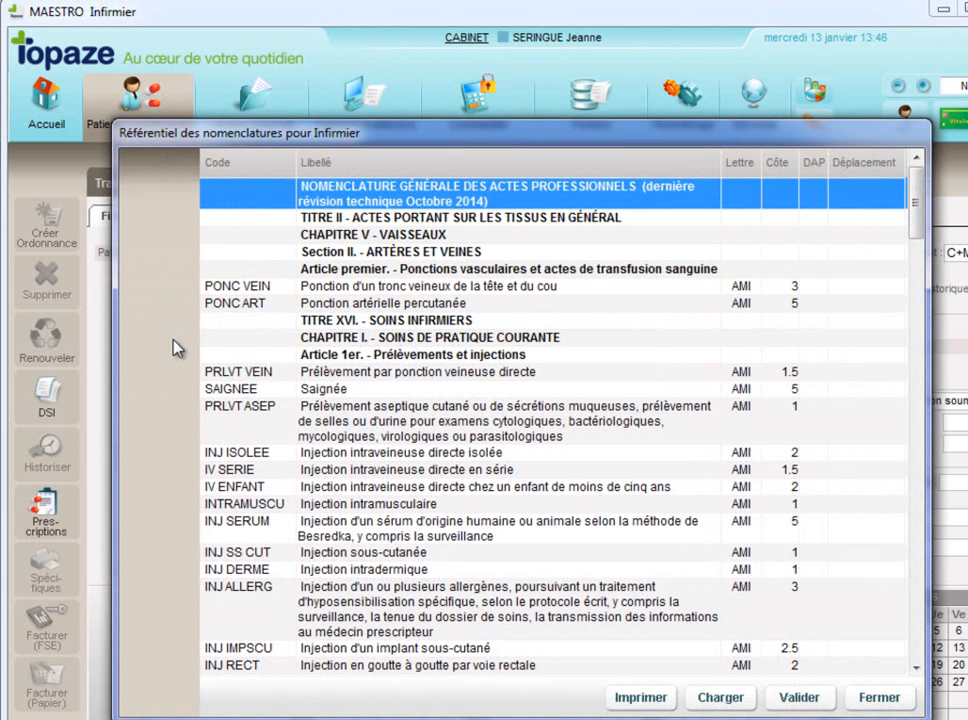
left_click_drag(918, 216, 920, 459)
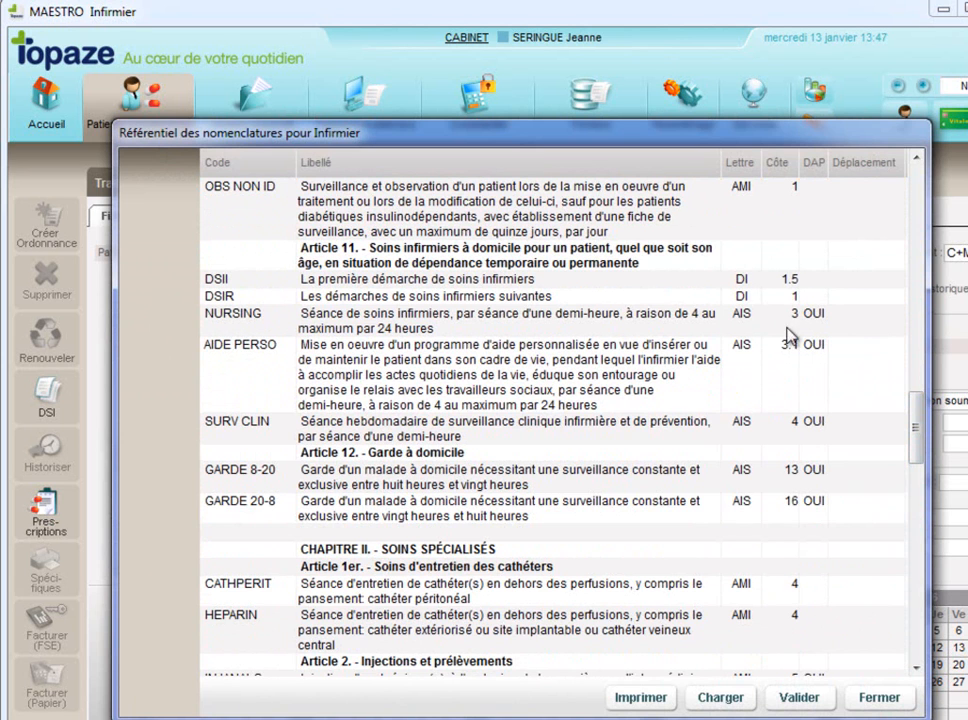
left_click(648, 334)
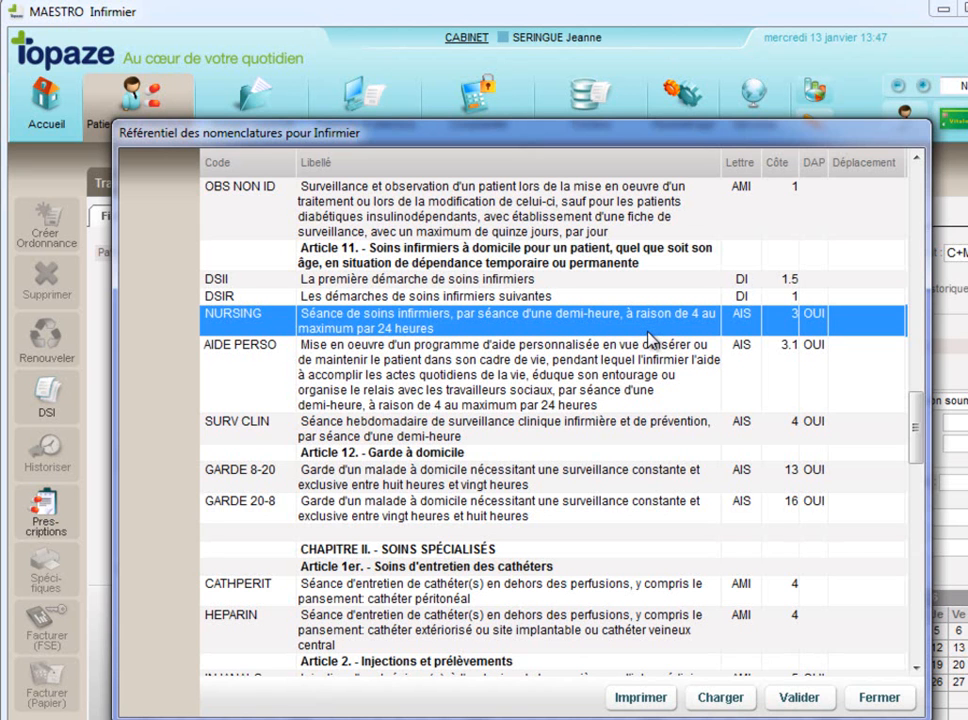
left_click(815, 697)
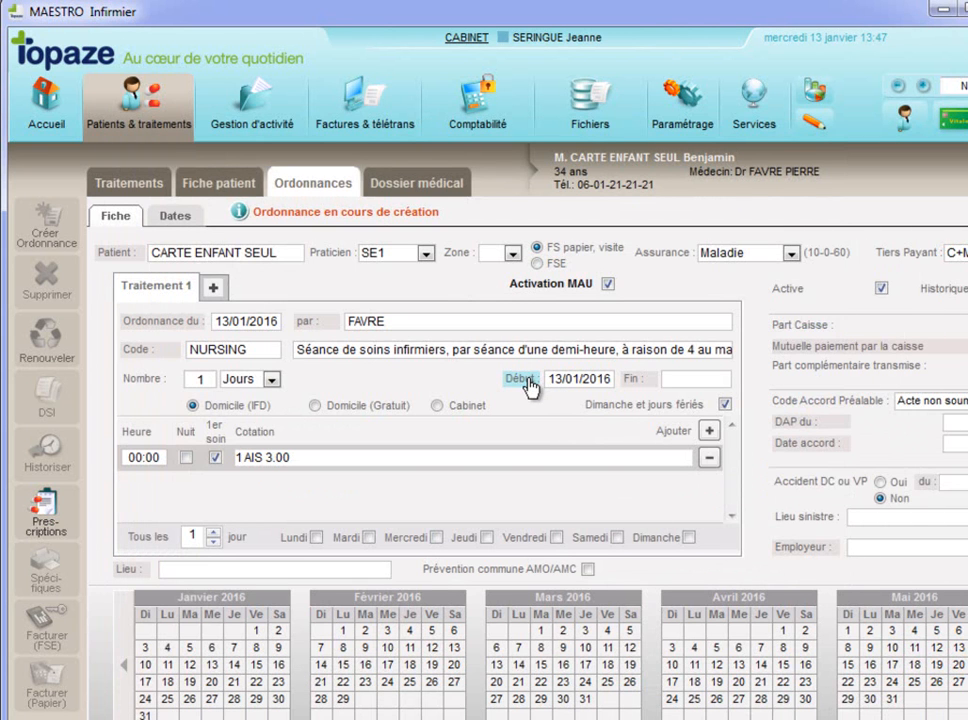
- Set the treatment's end date to 13/04/2016
left_click(640, 382)
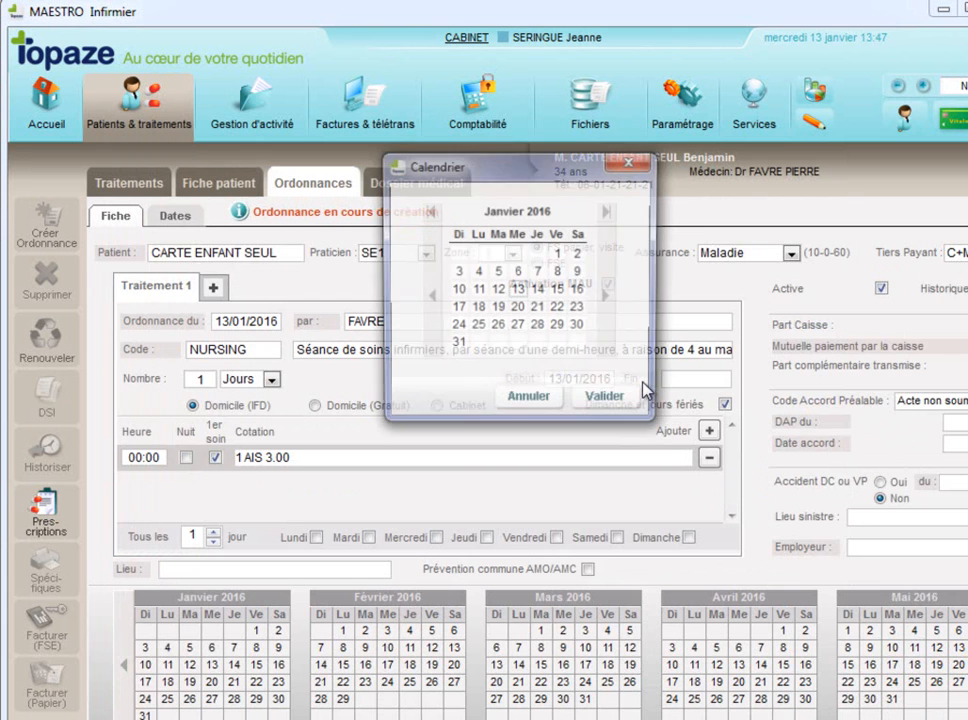
left_click(609, 298)
left_click(609, 298)
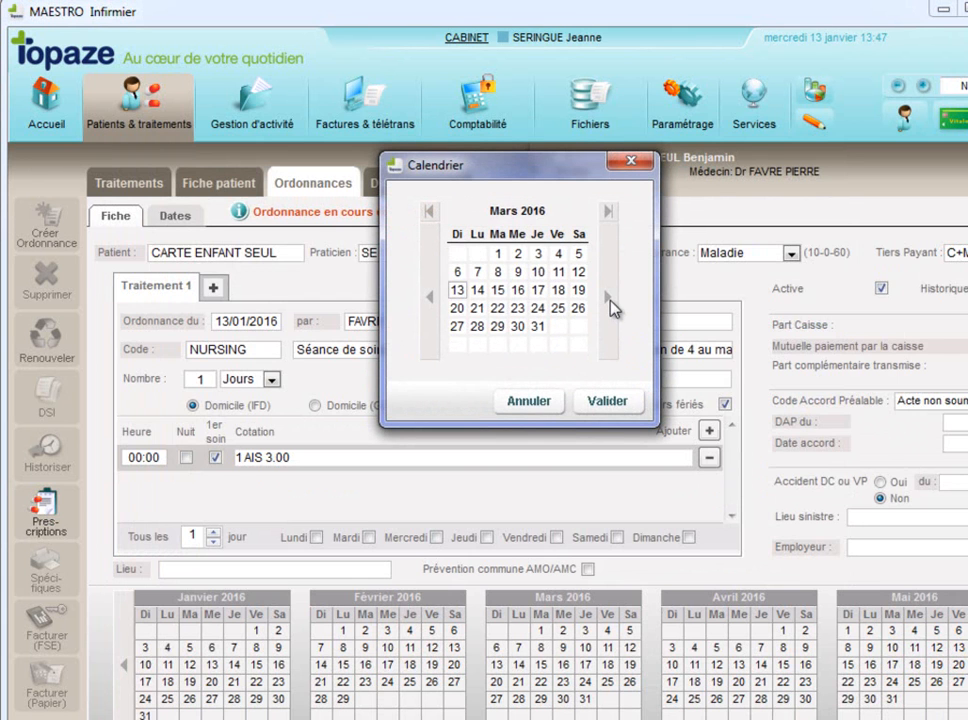
left_click(610, 300)
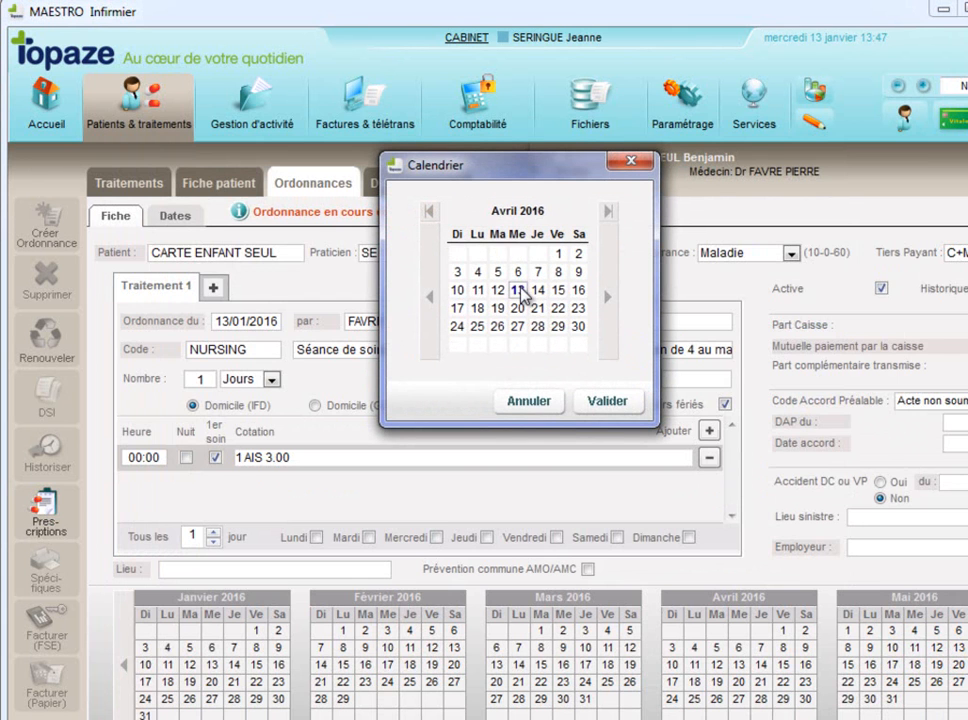
left_click(613, 400)
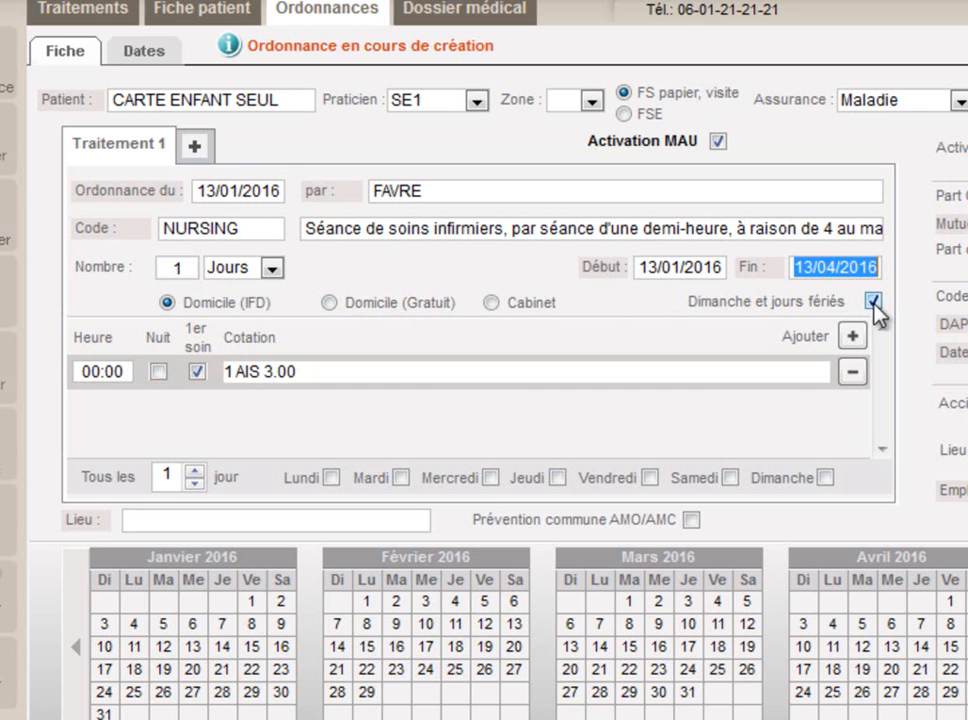
- Set the first care session to 08:00 and add a second session at 18:00
left_click(82, 377)
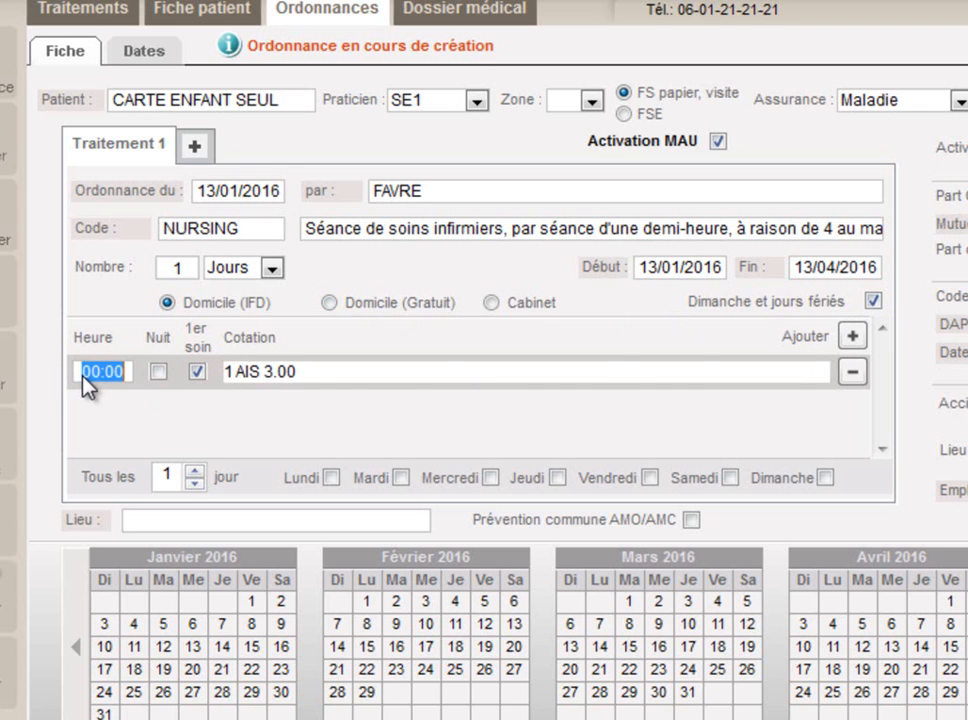
type("08")
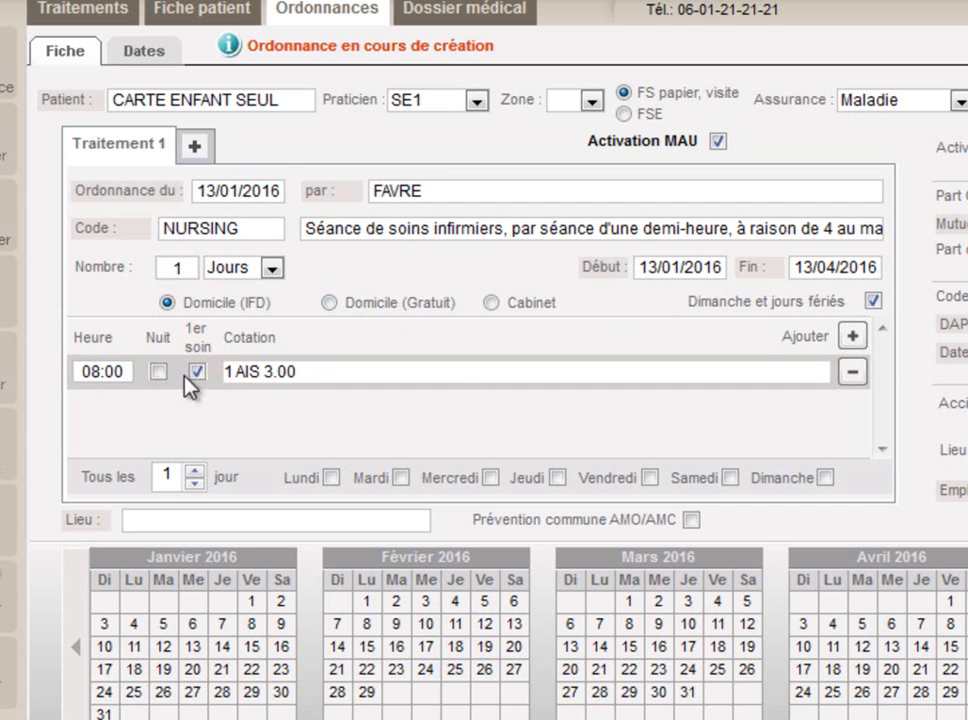
left_click(853, 337)
left_click(88, 405)
type("18:00")
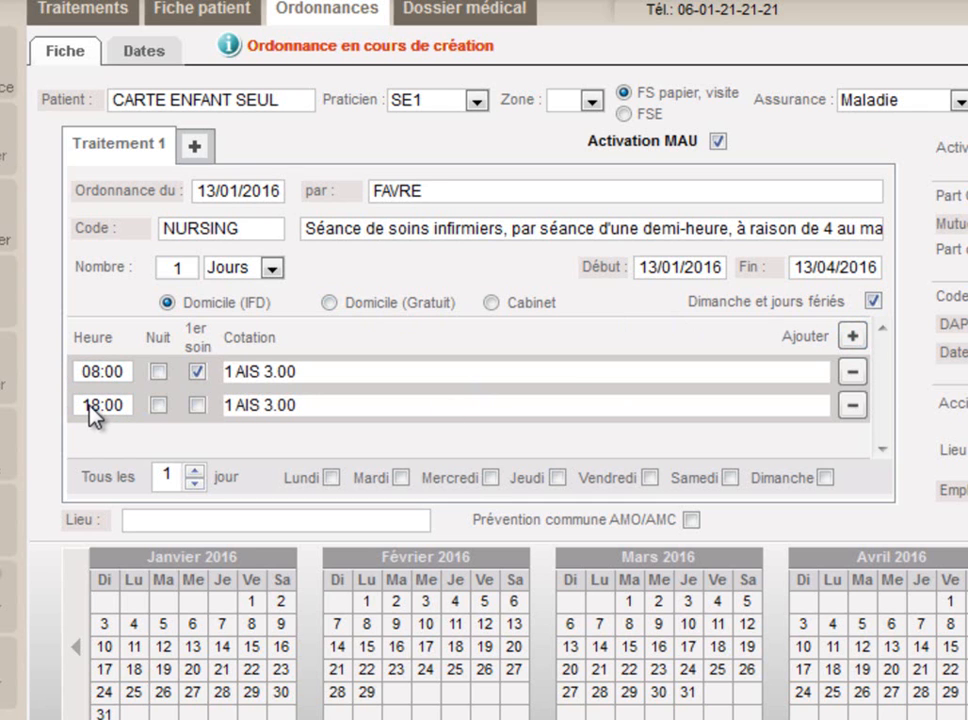
- Set the 18:00 quantity to 2 AIS 3.00, add 1 AMI 4.00 /2 to the 08:00 session, and save the prescription
left_click(230, 404)
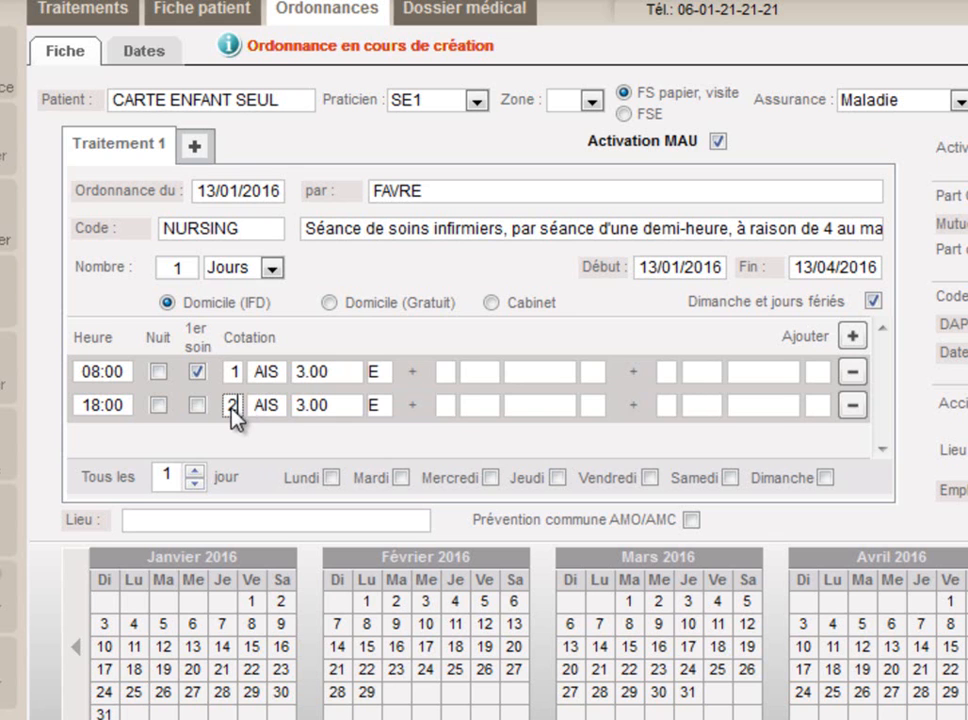
left_click(450, 375)
left_click(479, 376)
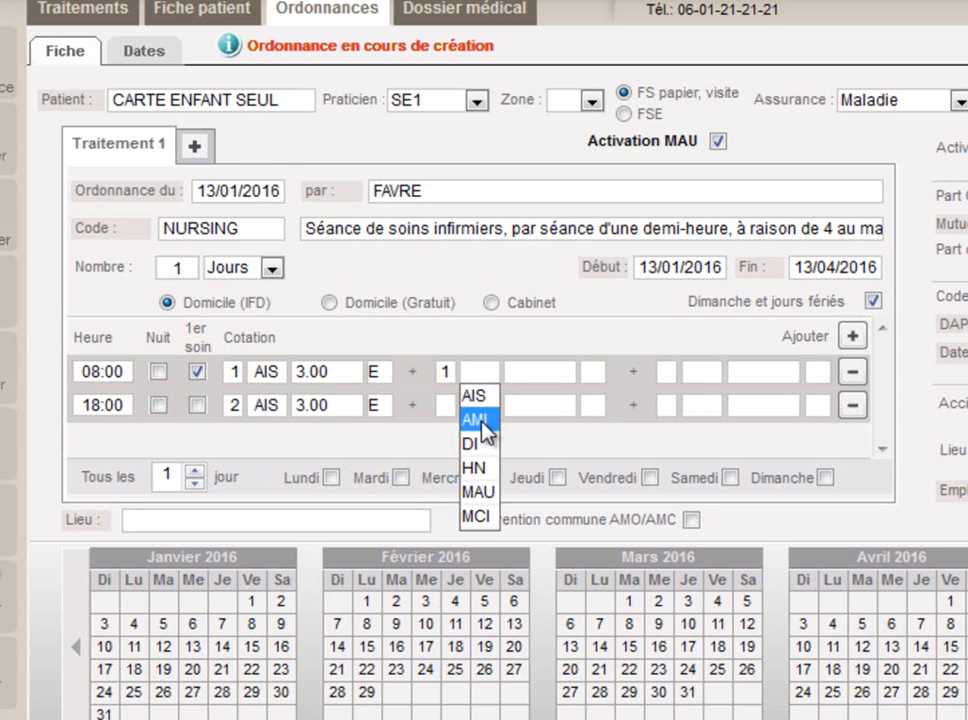
left_click(482, 419)
type("4")
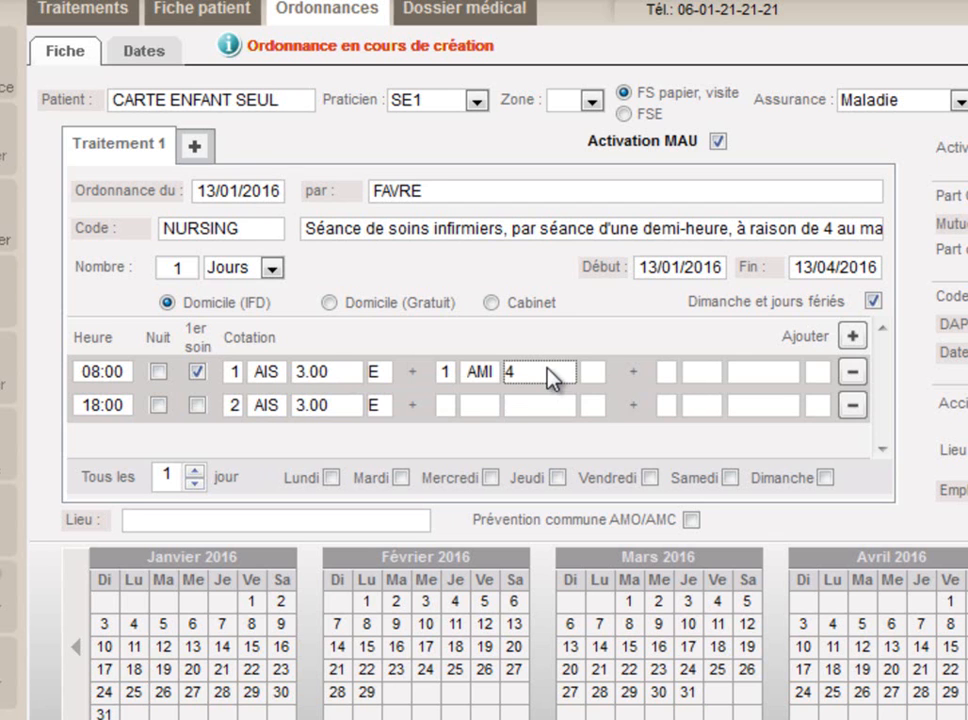
left_click(598, 373)
left_click(595, 417)
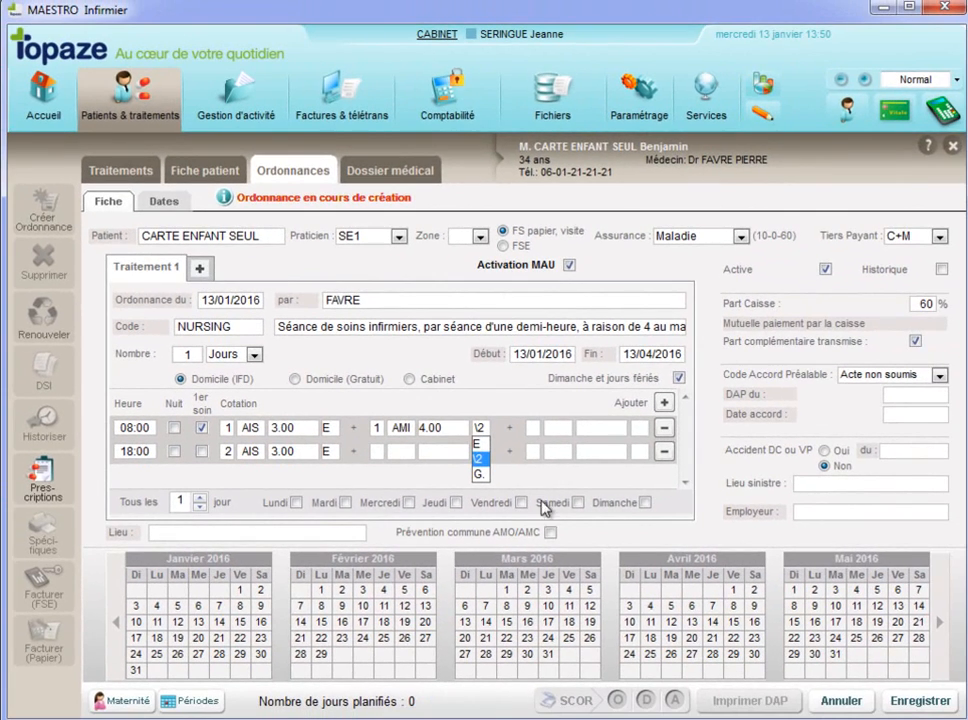
left_click(906, 702)
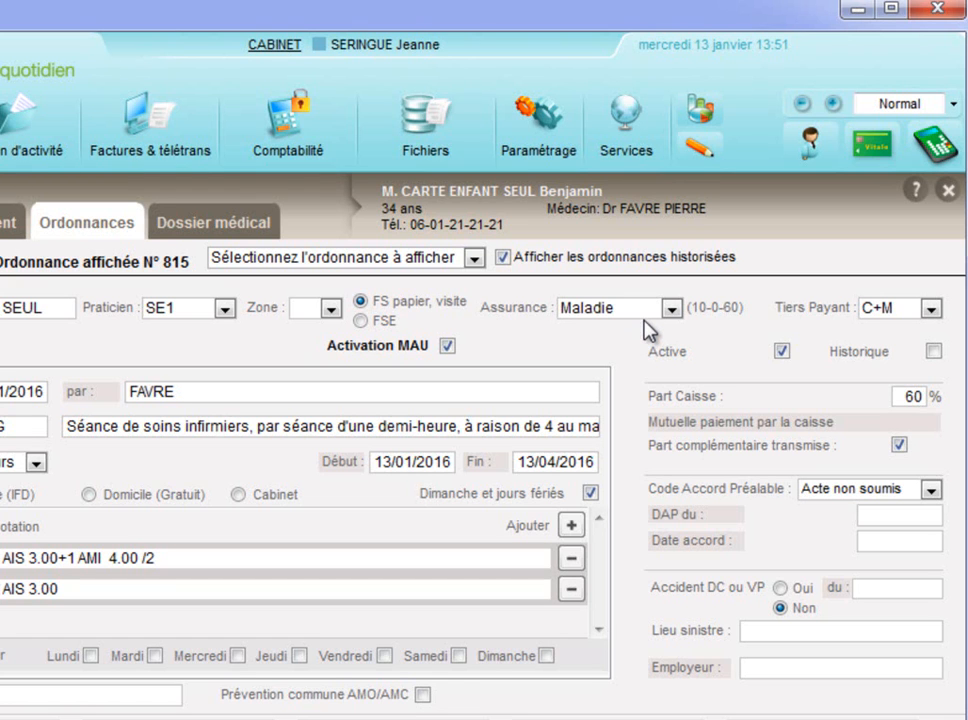
- Try Maladie ALD as the prescription's insurance type, and set it back to Maladie
left_click(677, 312)
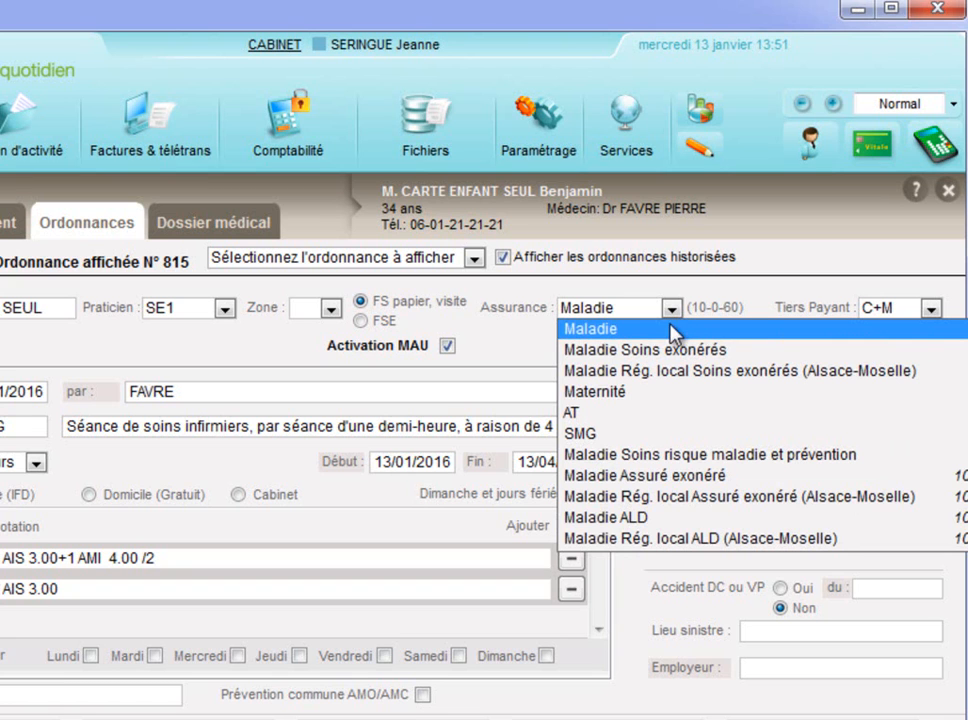
left_click(643, 524)
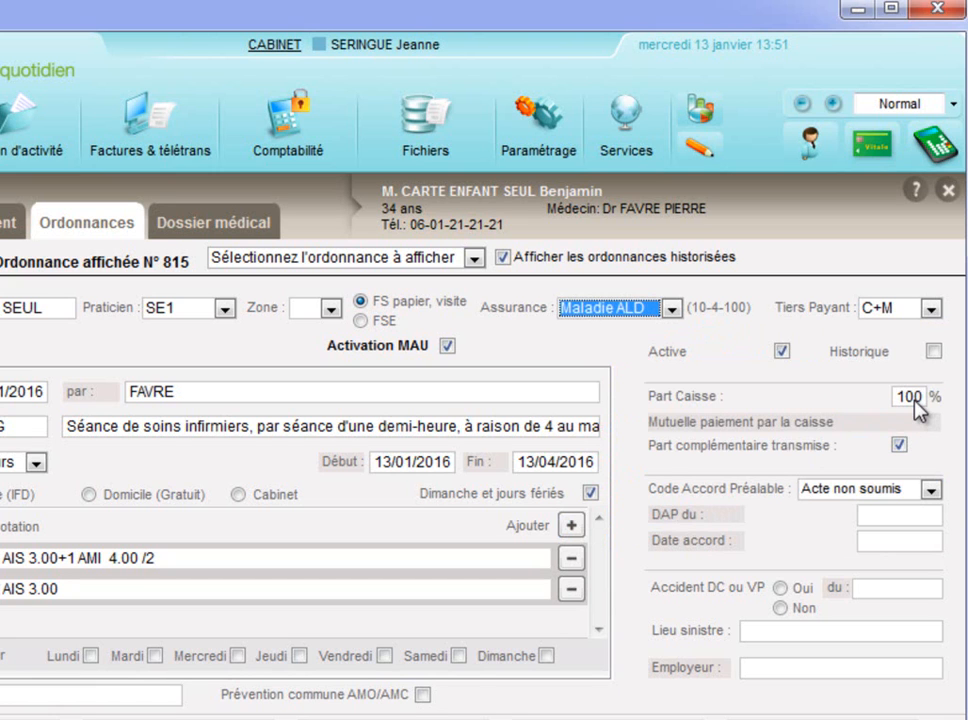
left_click(671, 308)
left_click(622, 329)
- Set the prior agreement code to Pas de réponse with a DAP date of 13/01/2016
mouse_move(906, 450)
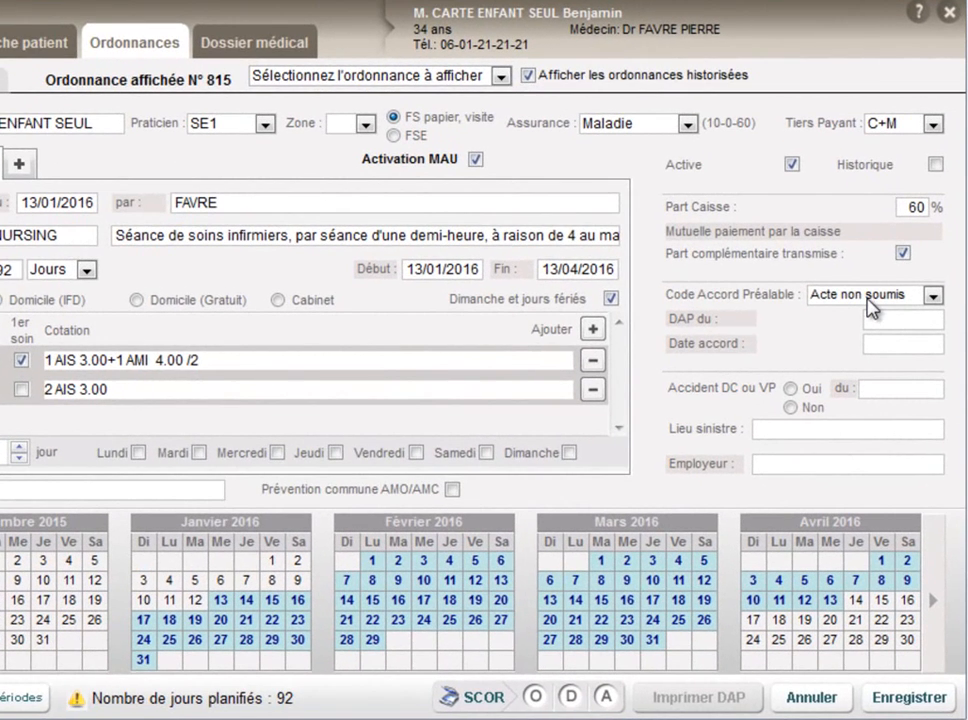
left_click(868, 300)
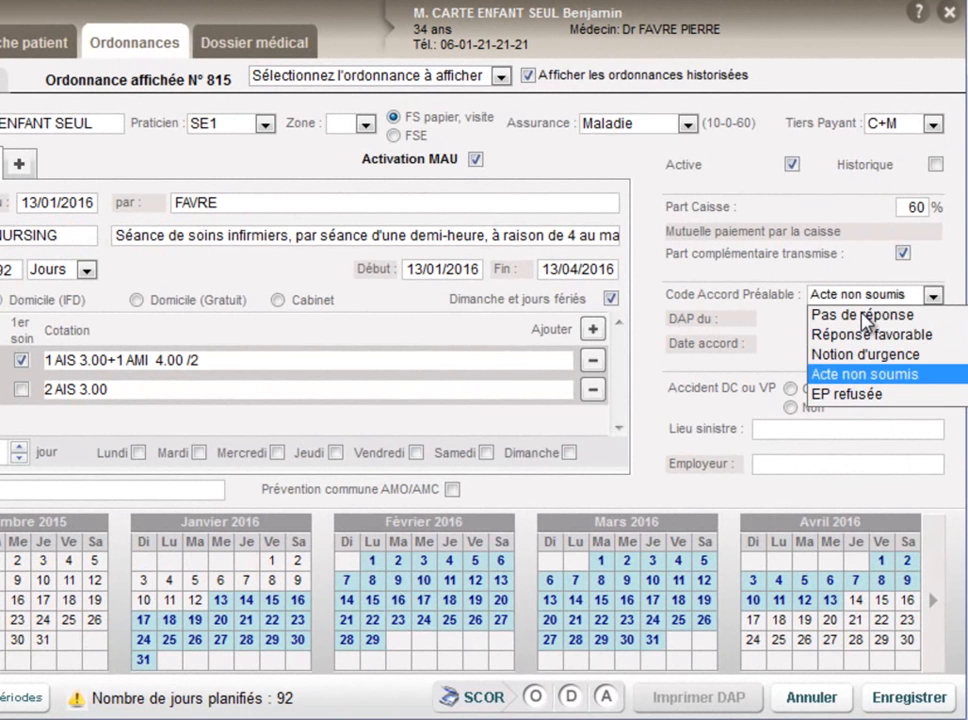
left_click(862, 317)
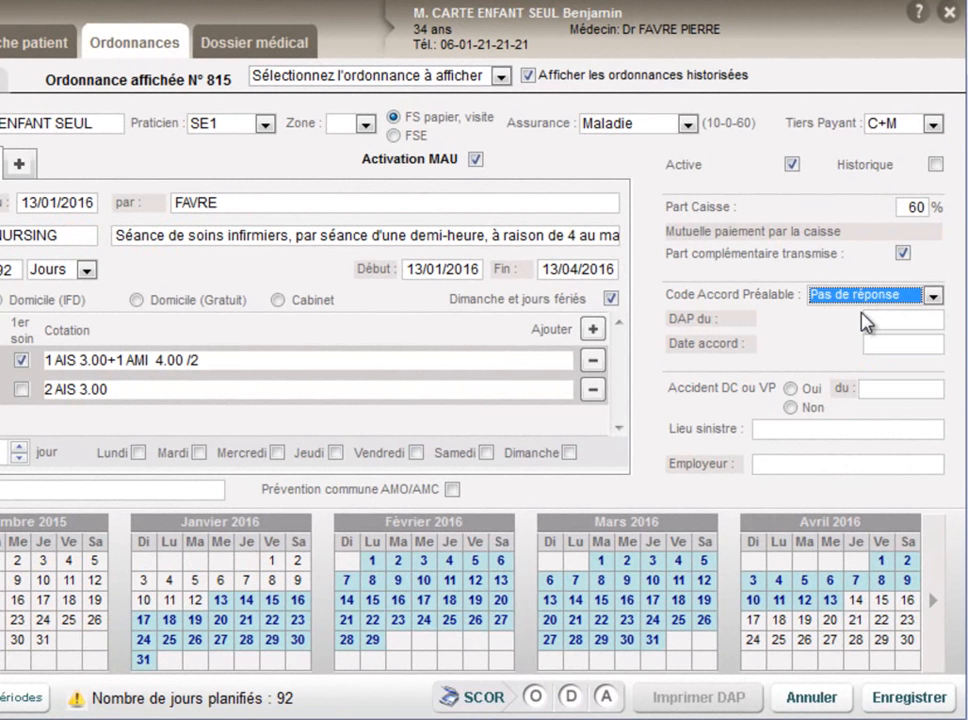
left_click(888, 322)
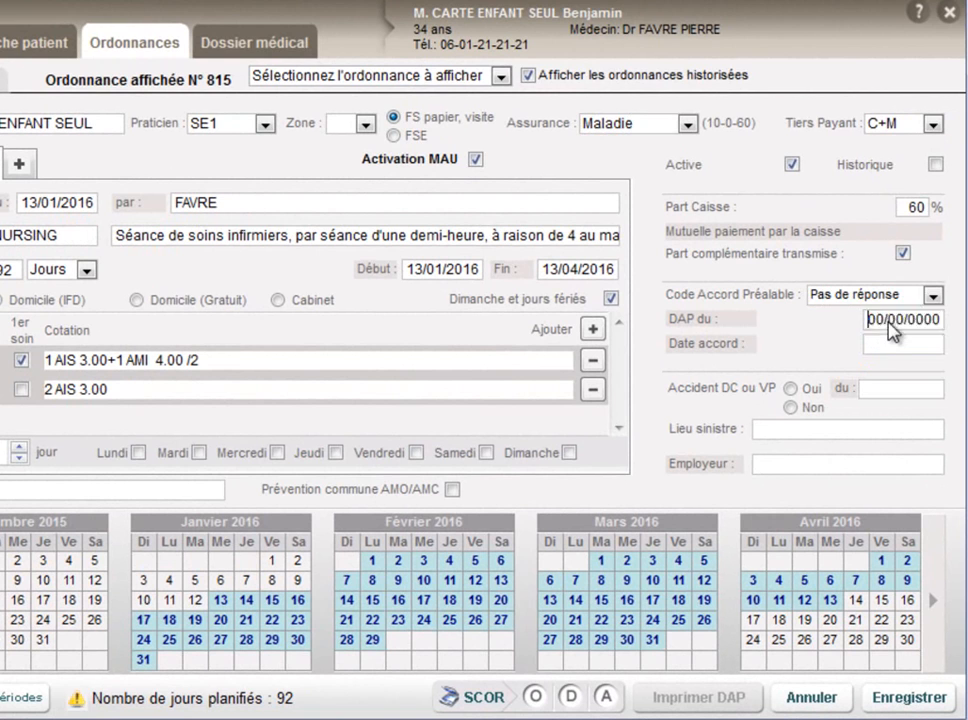
type("13/")
type("01/201")
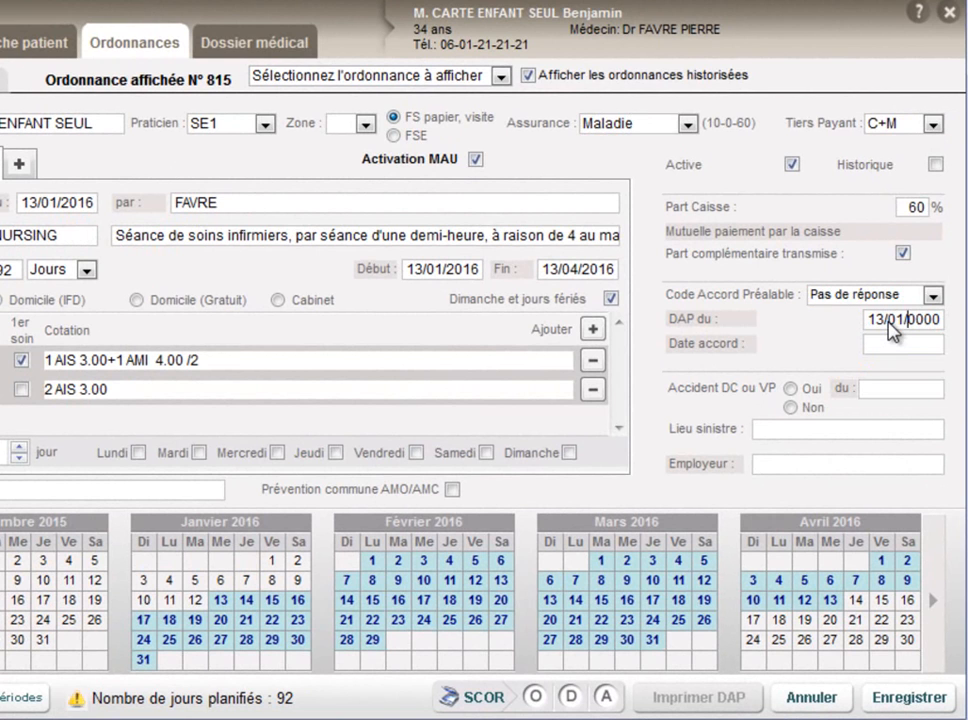
type("6")
key("Tab")
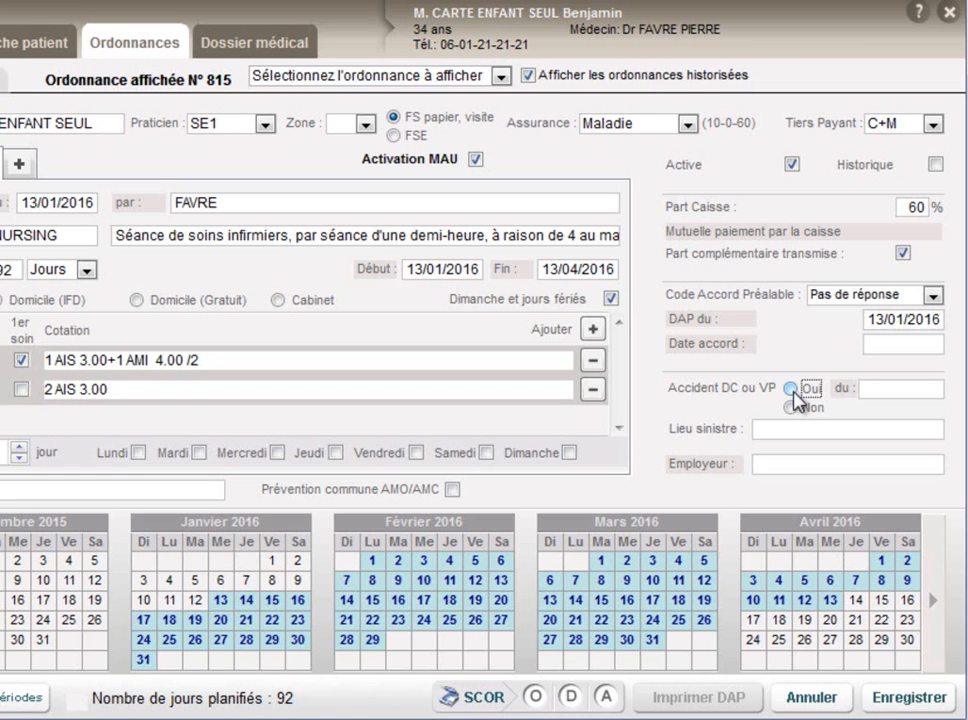
- Answer Non for Accident DC ou VP and save the prescription
left_click(792, 410)
left_click(903, 697)
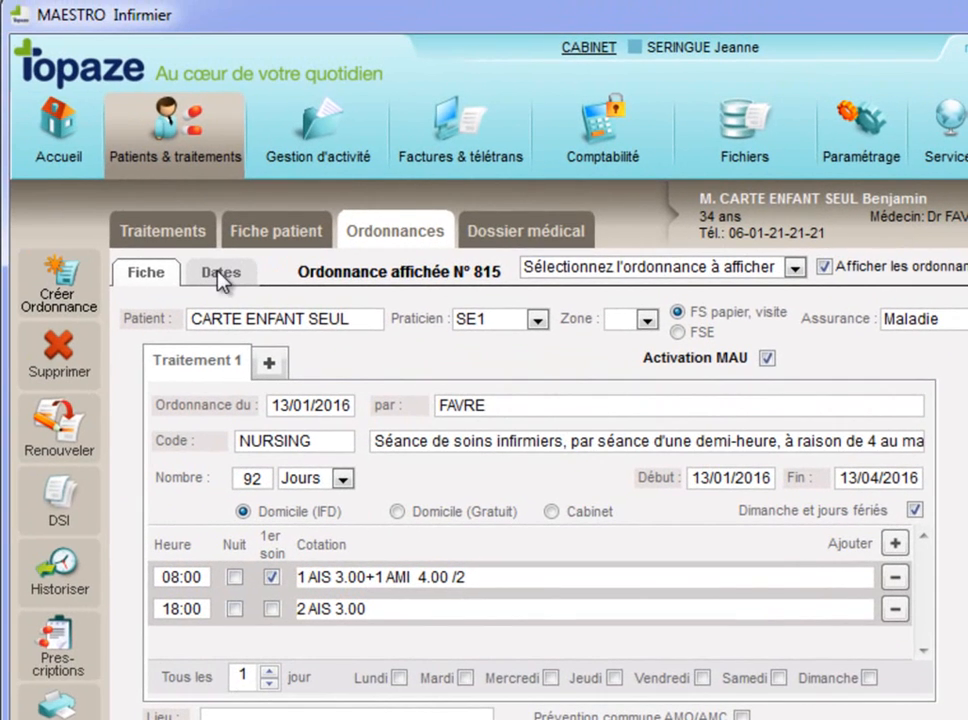
- Show the prescription's session dates and confirm 08:00 as the time of the first session on 13/01/16
left_click(219, 275)
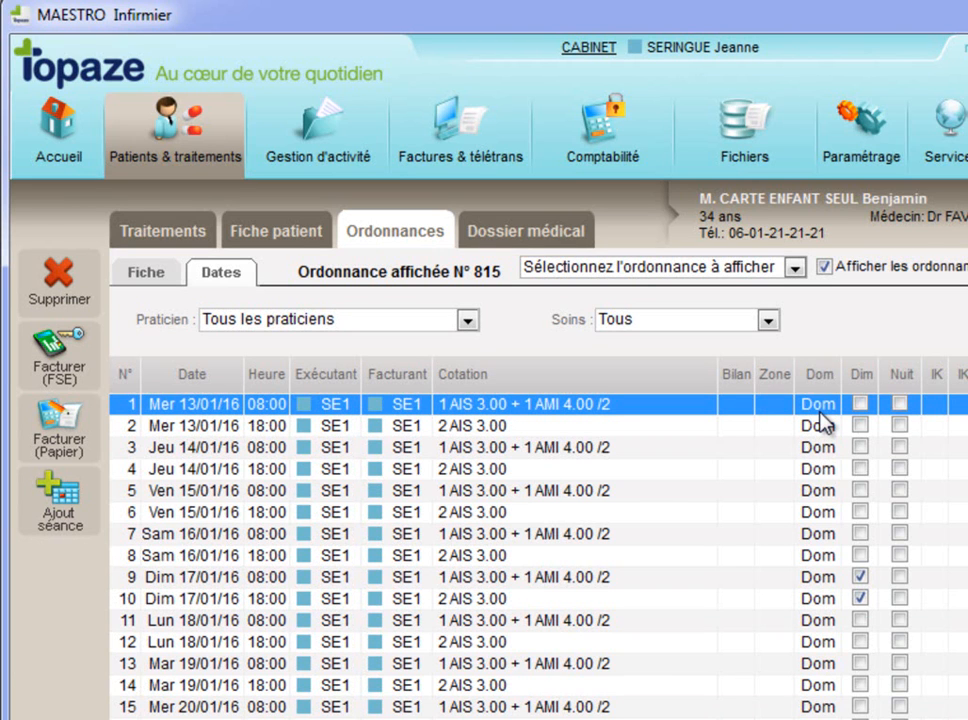
left_click(257, 410)
double_click(258, 410)
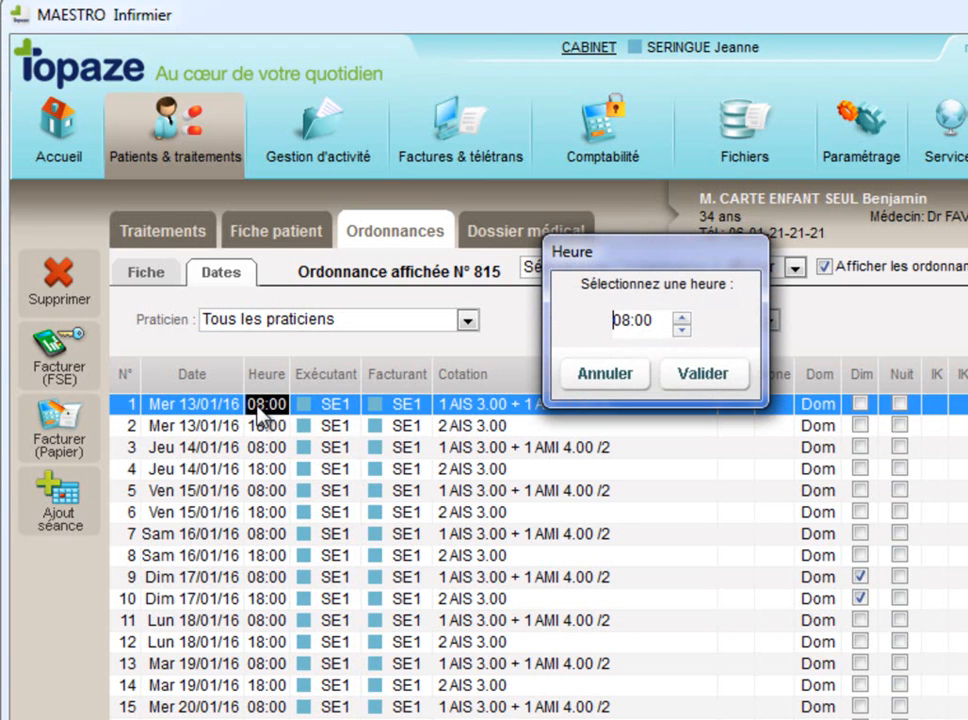
left_click(698, 378)
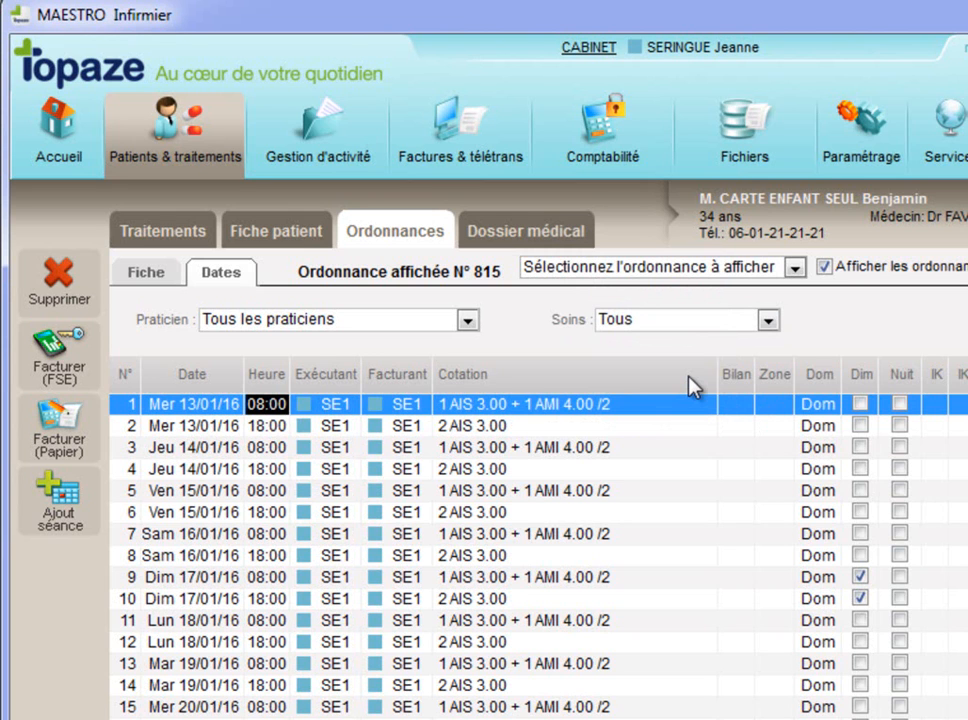
- Delete the 08:00 session of 13/01/16 from the prescription and view the treatment planning for that day
left_click(210, 404)
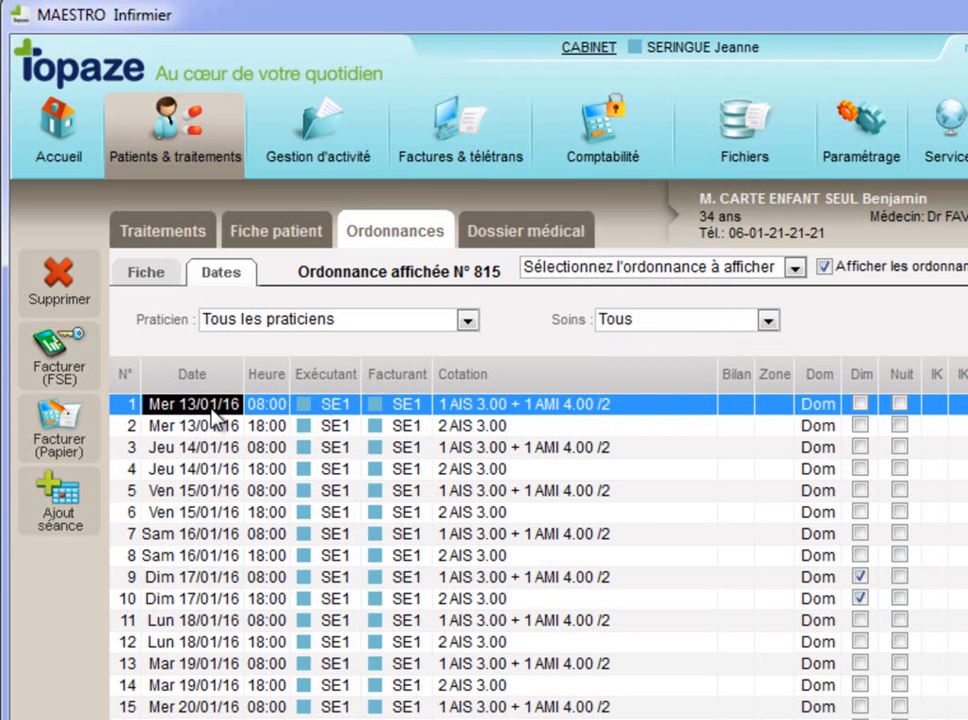
left_click(55, 280)
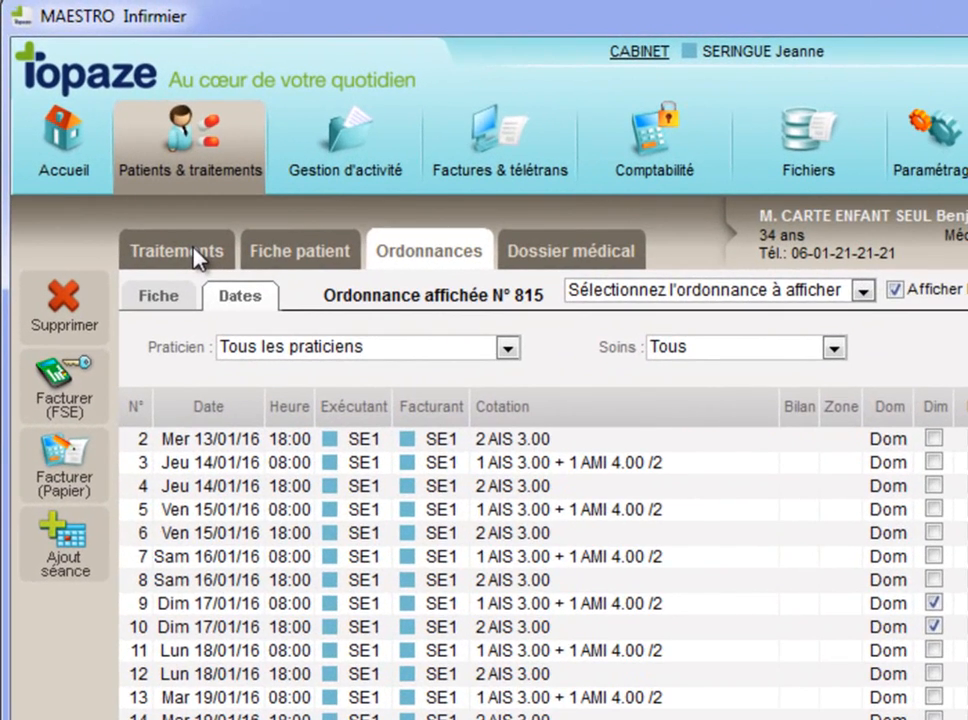
left_click(196, 256)
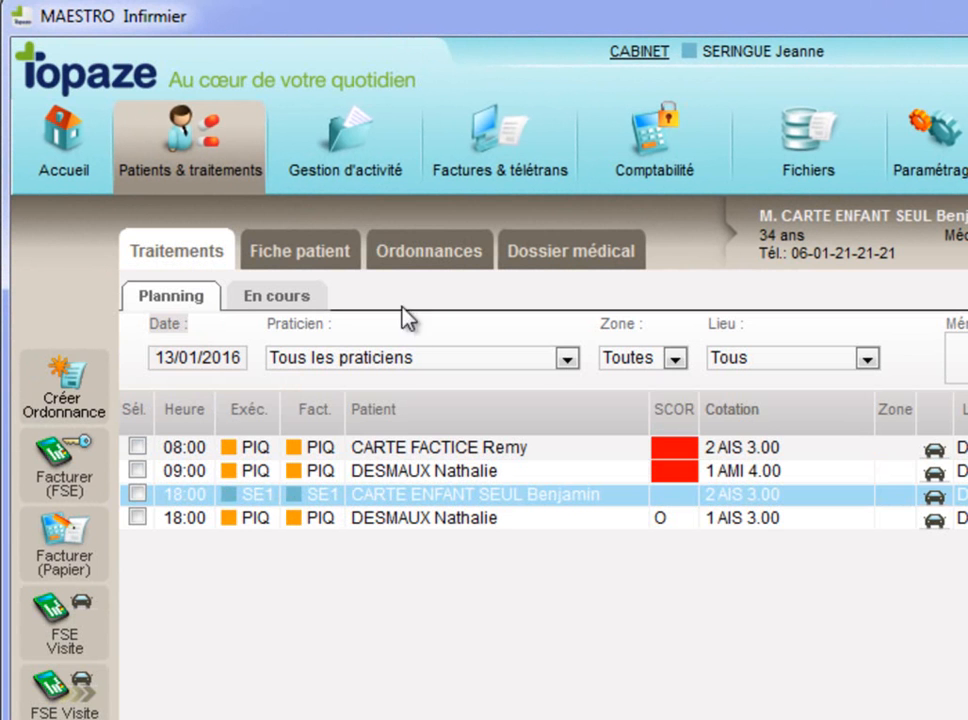
- Return to the prescription, view its SCOR acquisition window, and preview the prior agreement request form, leaving each window
left_click(426, 253)
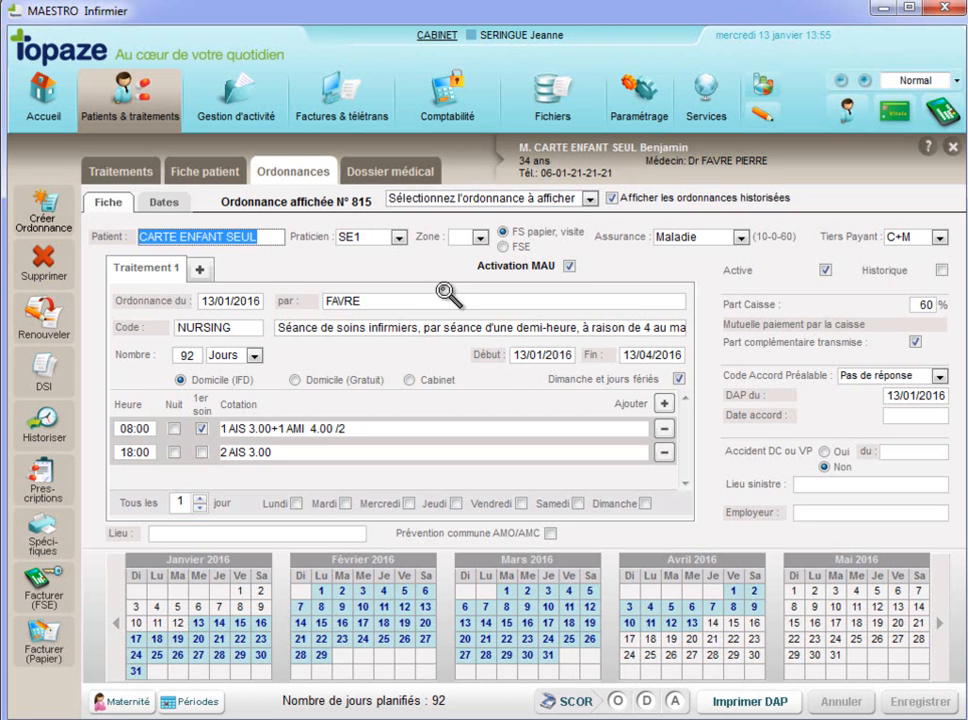
left_click(618, 703)
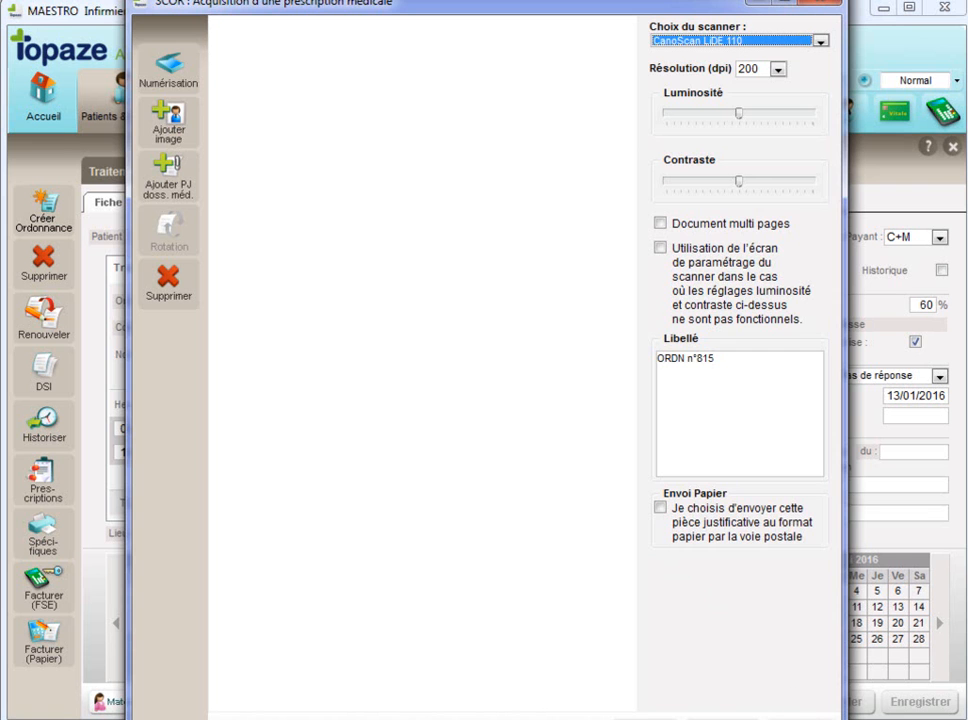
left_click(786, 718)
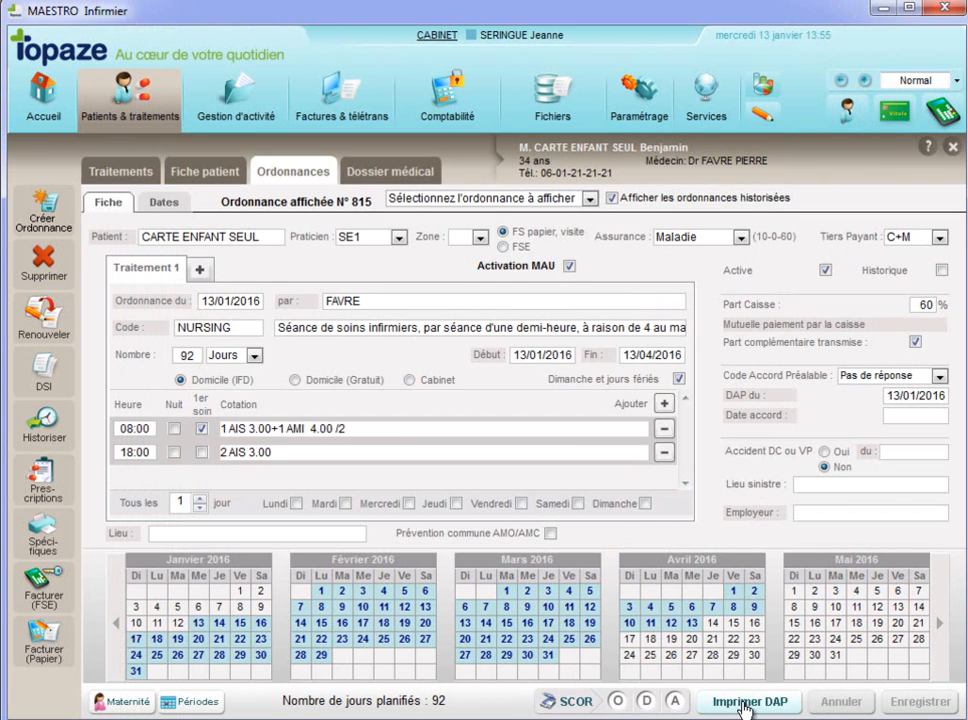
left_click(741, 704)
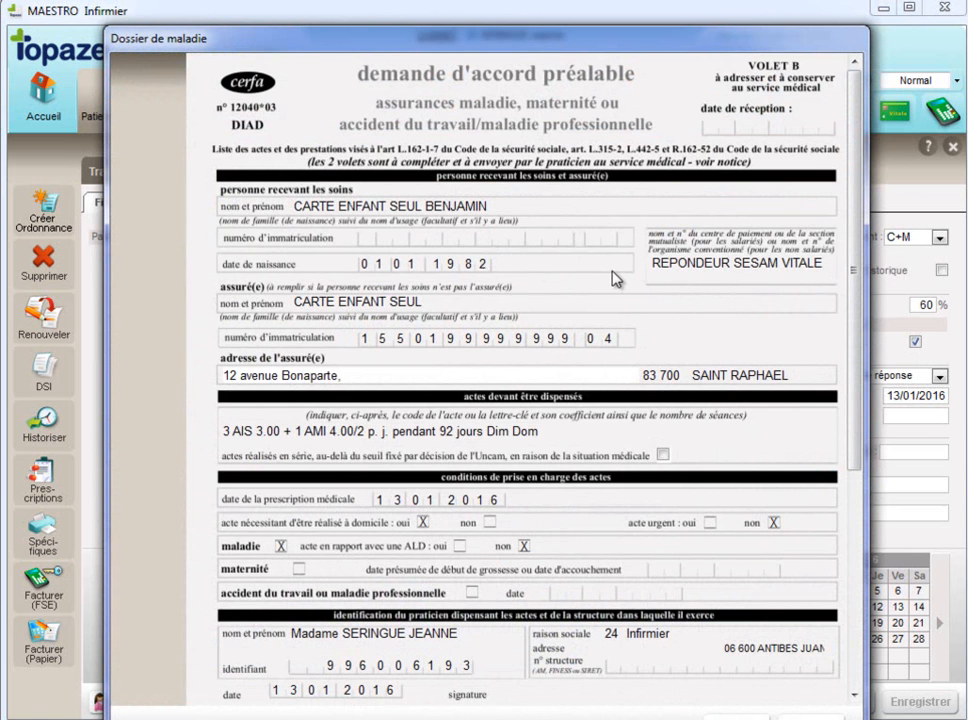
left_click(813, 710)
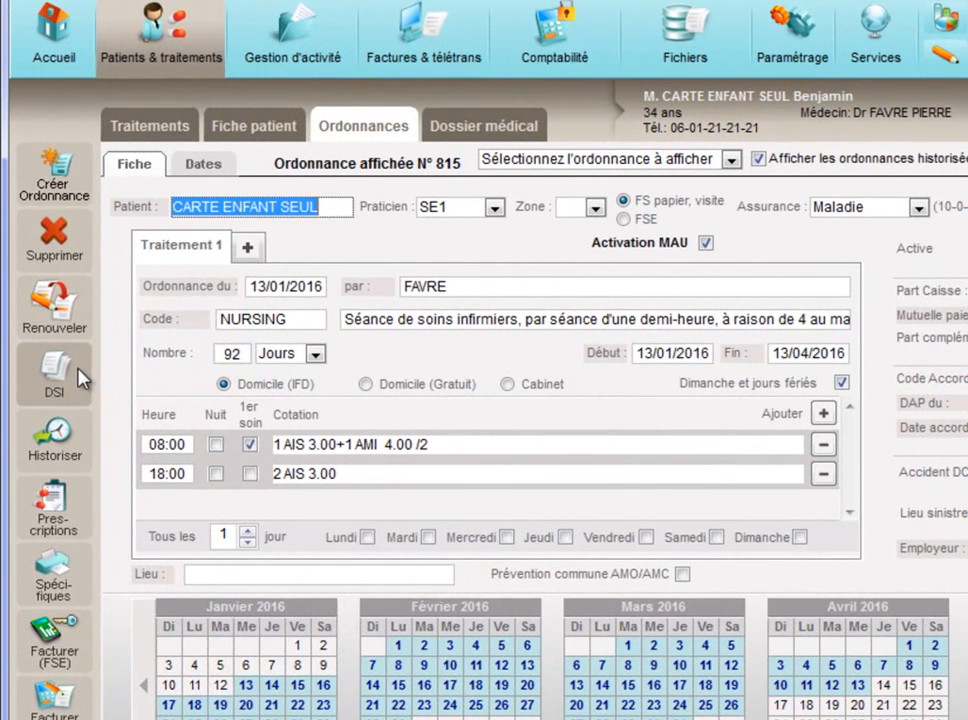
- Add a DSI act to the prescription with code DSII, bilan date 13/01/2016 at 12:00:00 and cotation 1 DI 1.50
left_click(80, 378)
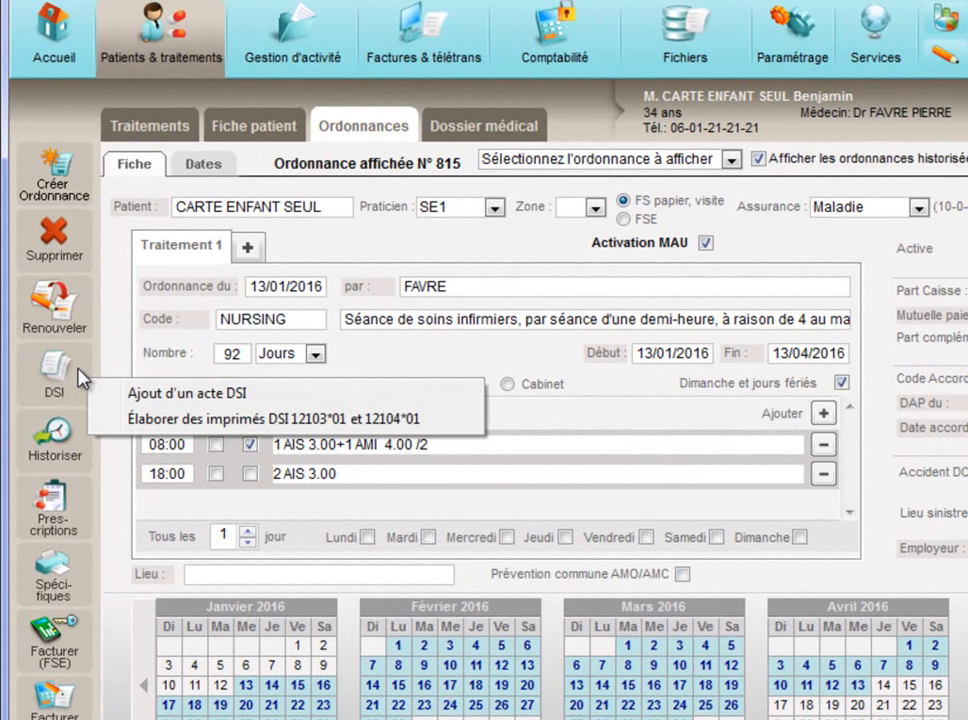
left_click(162, 390)
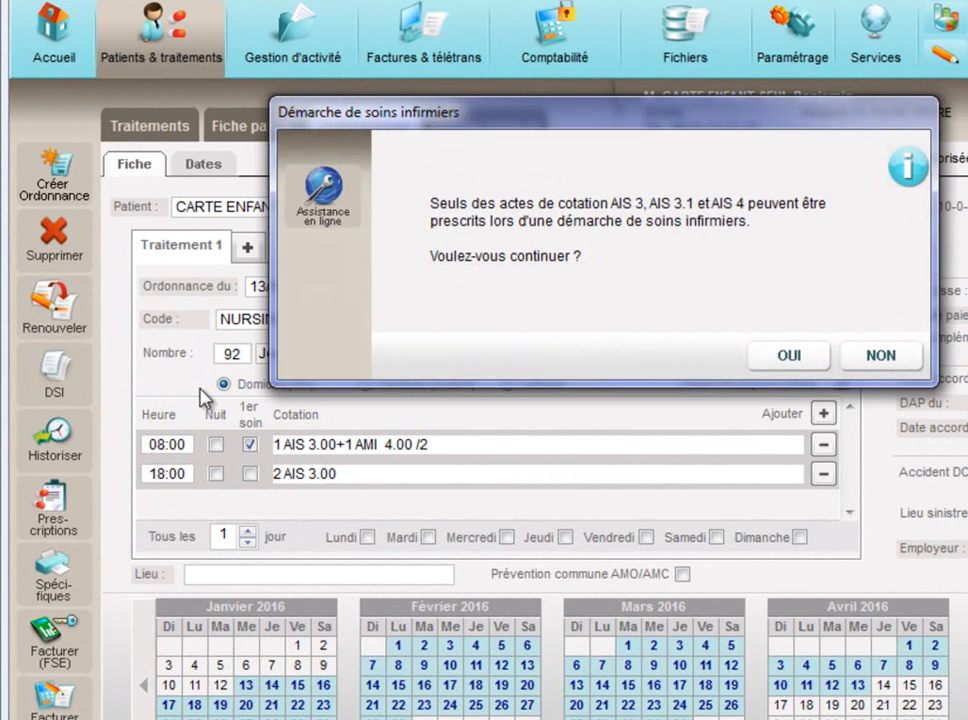
left_click(795, 358)
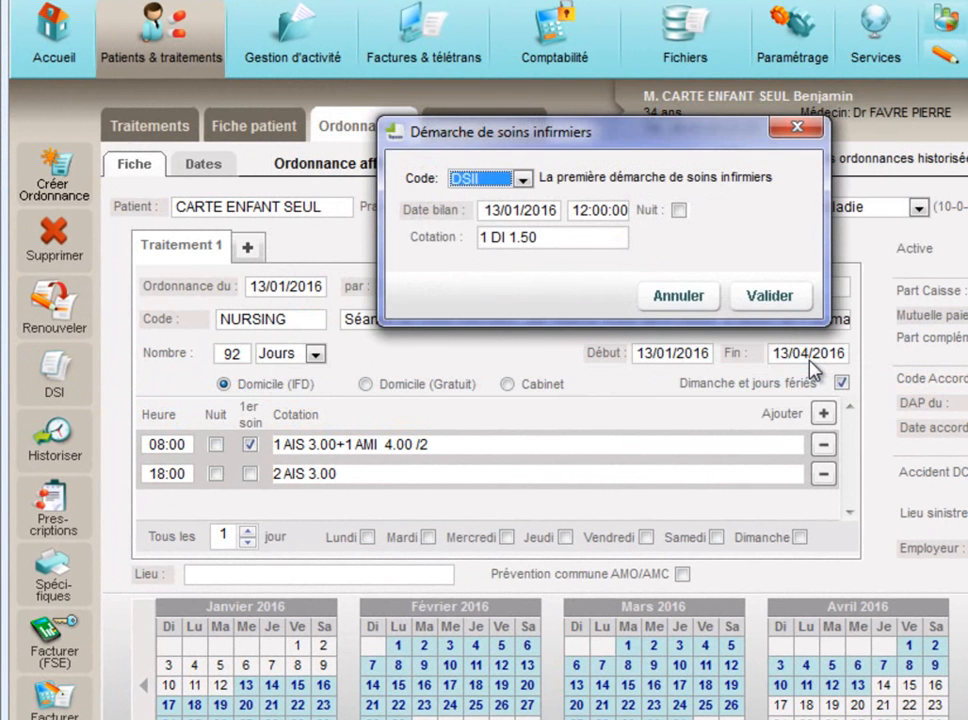
left_click(766, 296)
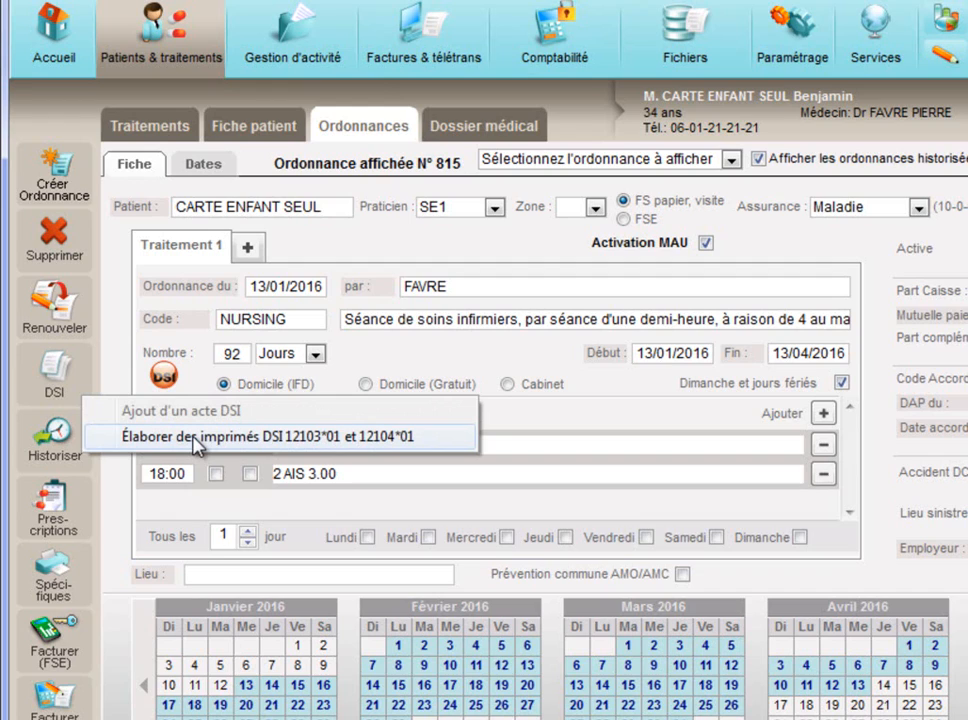
- Generate the DSI forms 12103*01 and 12104*01 for the prescription and save them
left_click(194, 439)
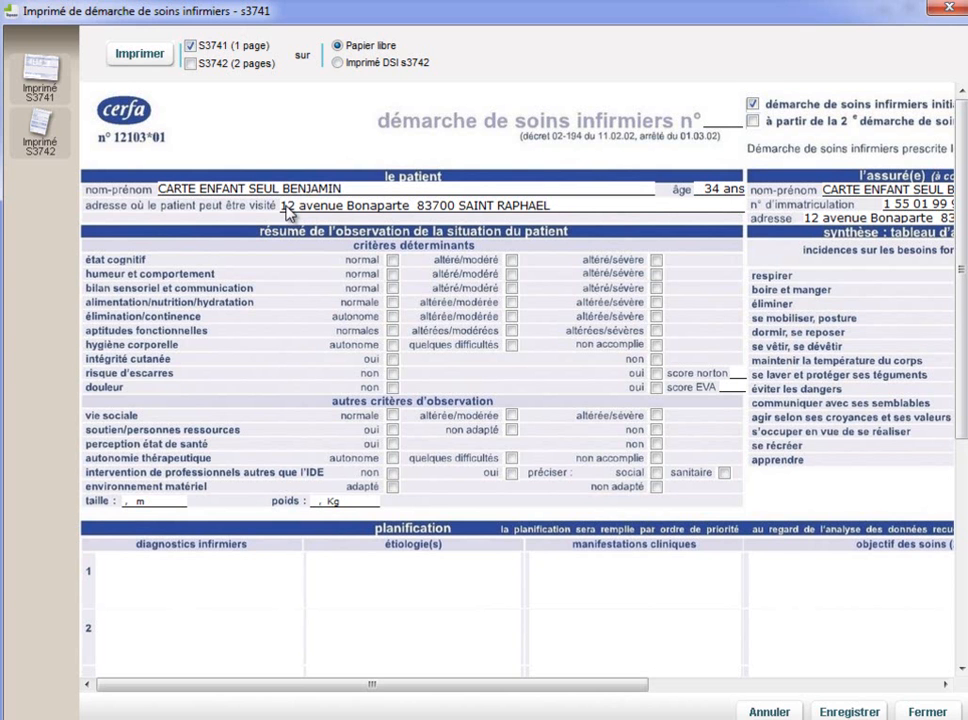
left_click(848, 712)
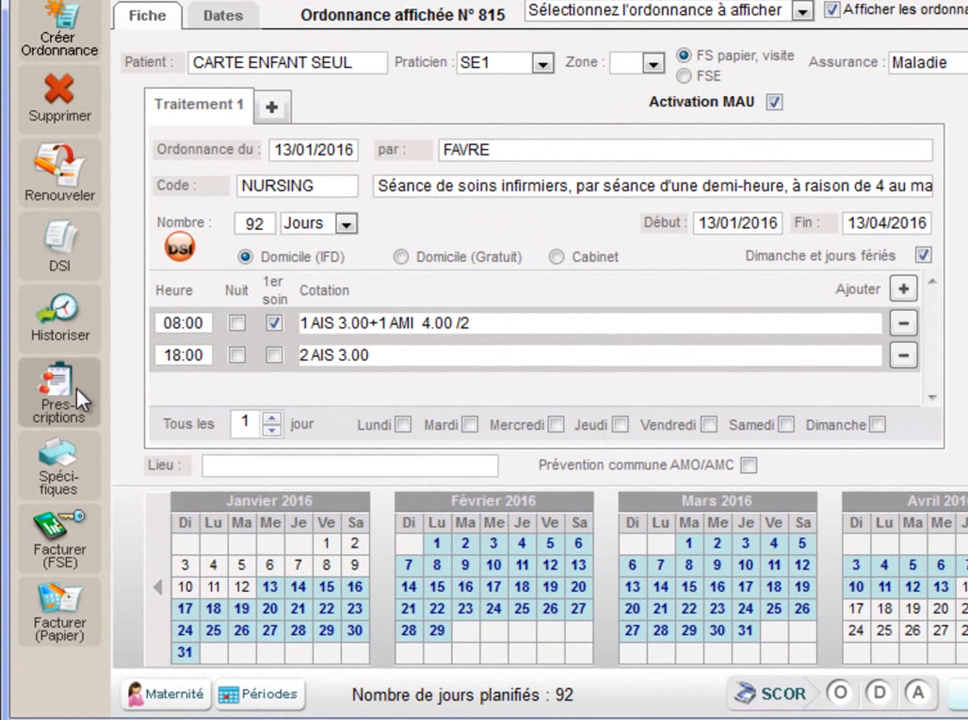
- Start FSE billing for the prescription and acknowledge the notice about acts dated after today
left_click(78, 623)
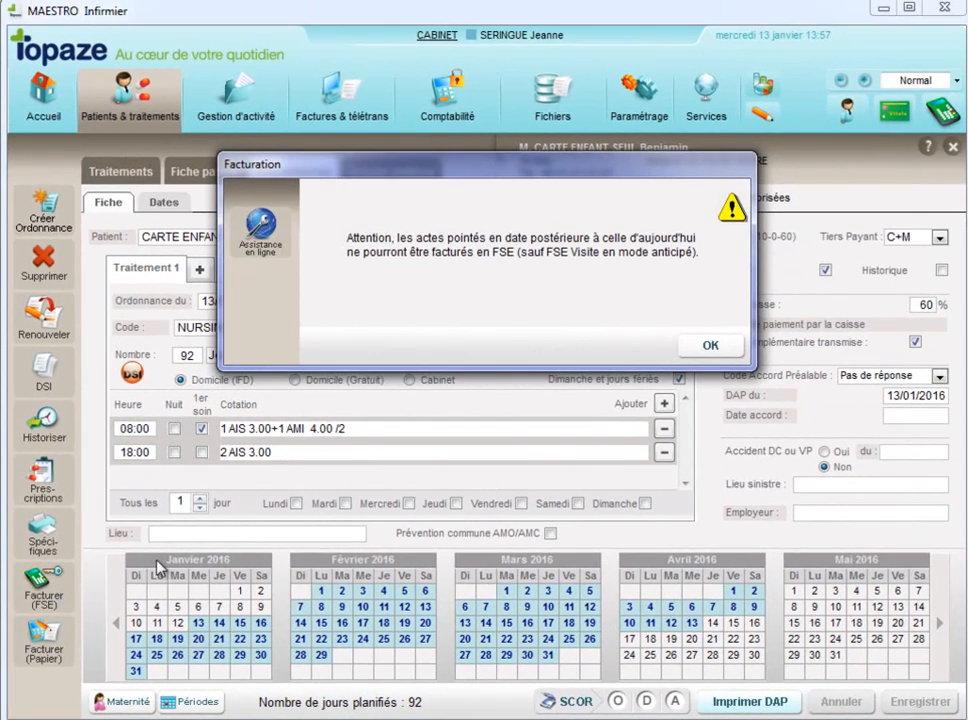
left_click(726, 350)
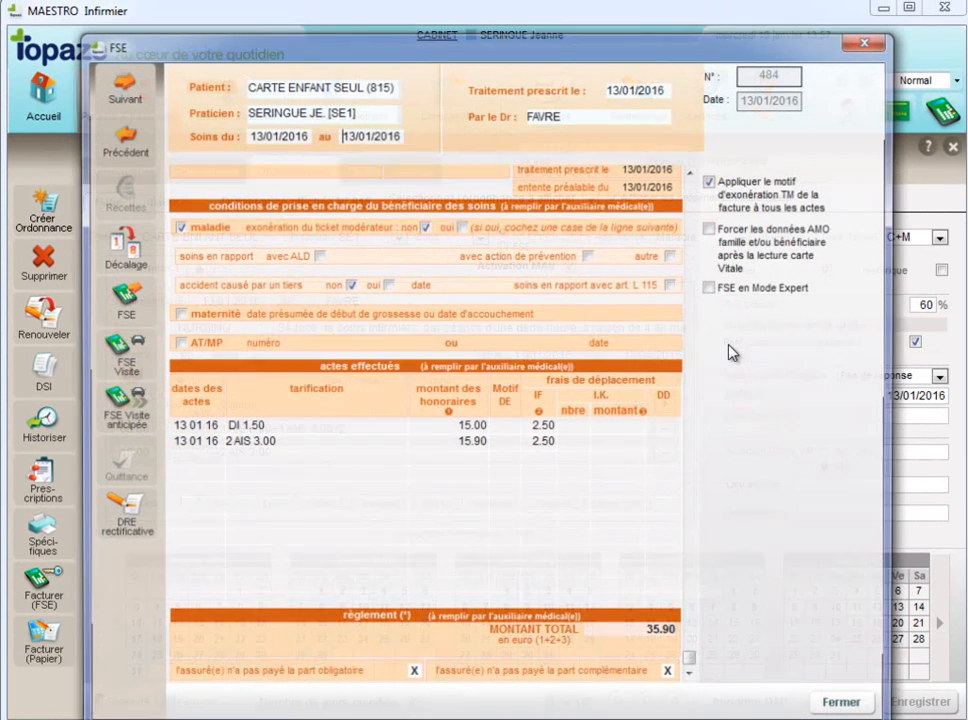